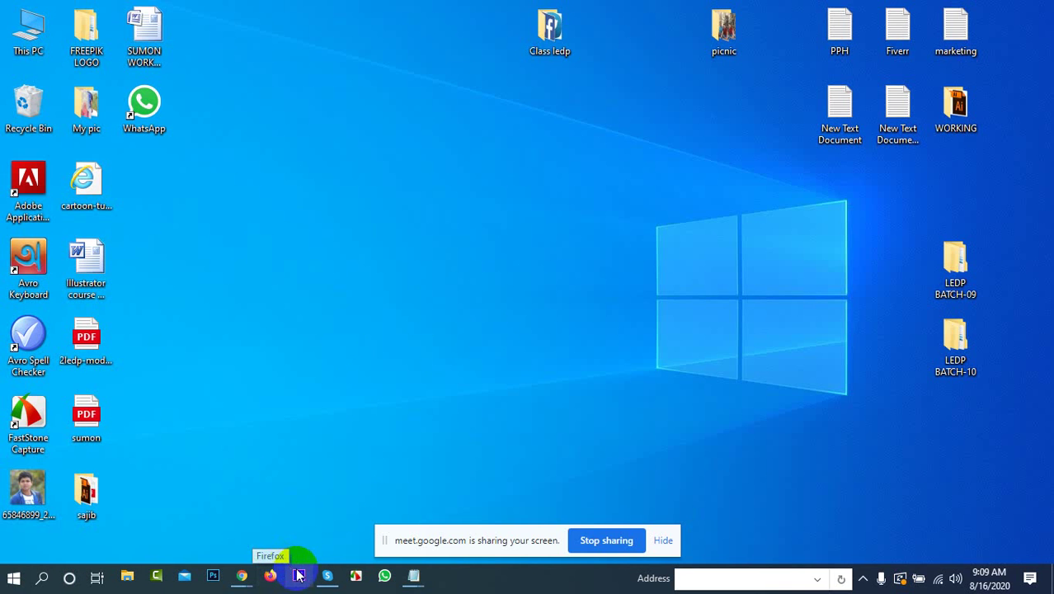
Step: Launch Adobe Illustrator and bring its window to the front
click(298, 575)
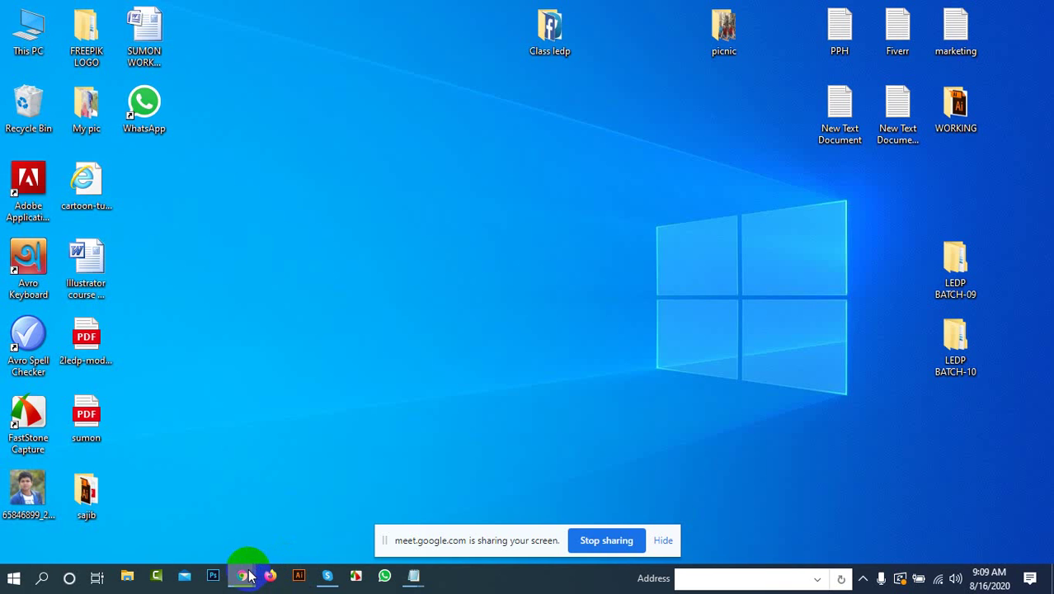
mouse_move(244, 574)
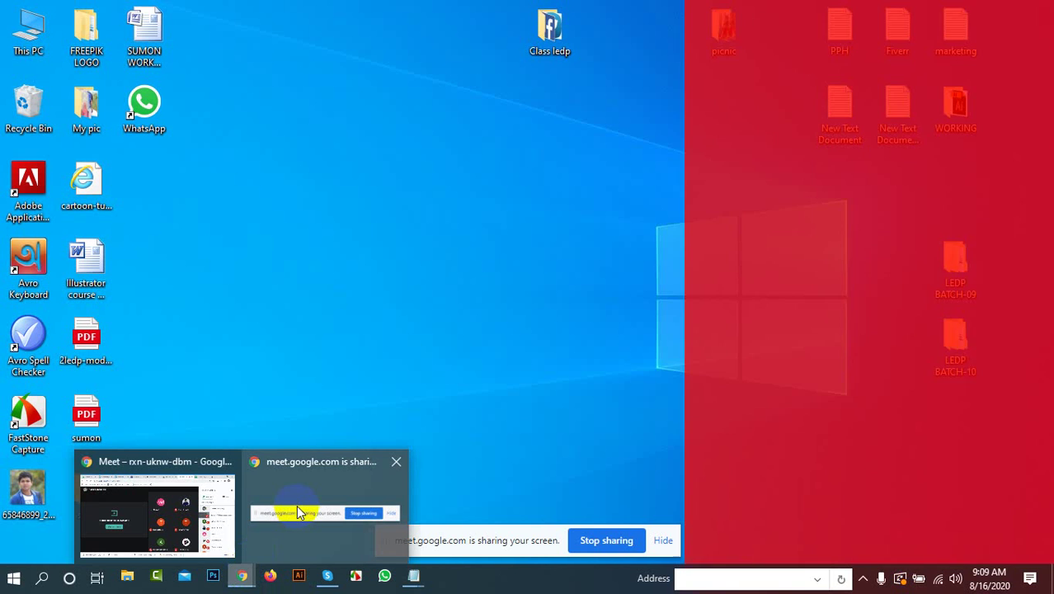
click(296, 504)
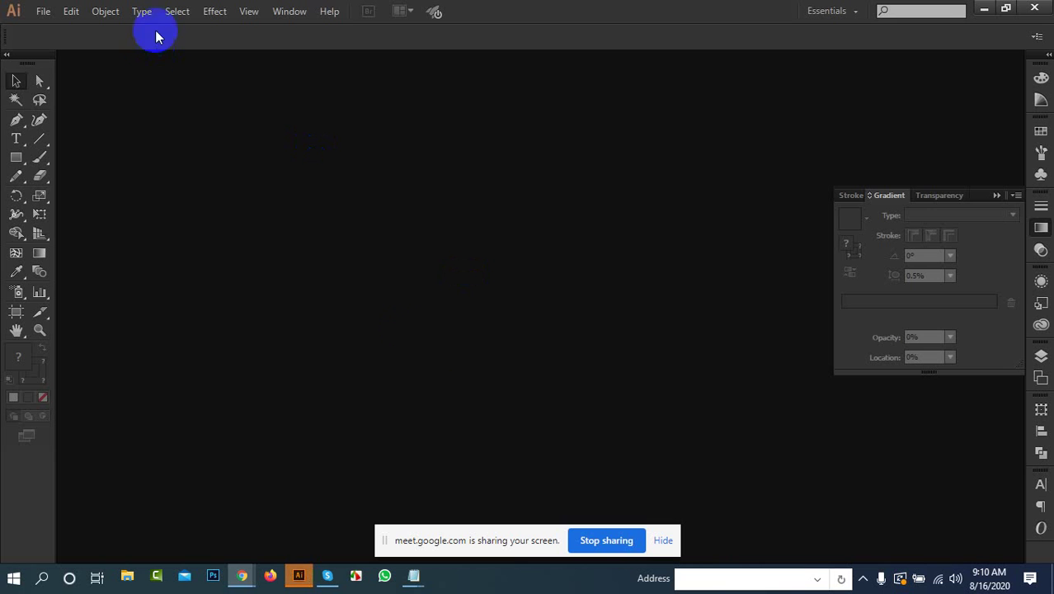
click(299, 575)
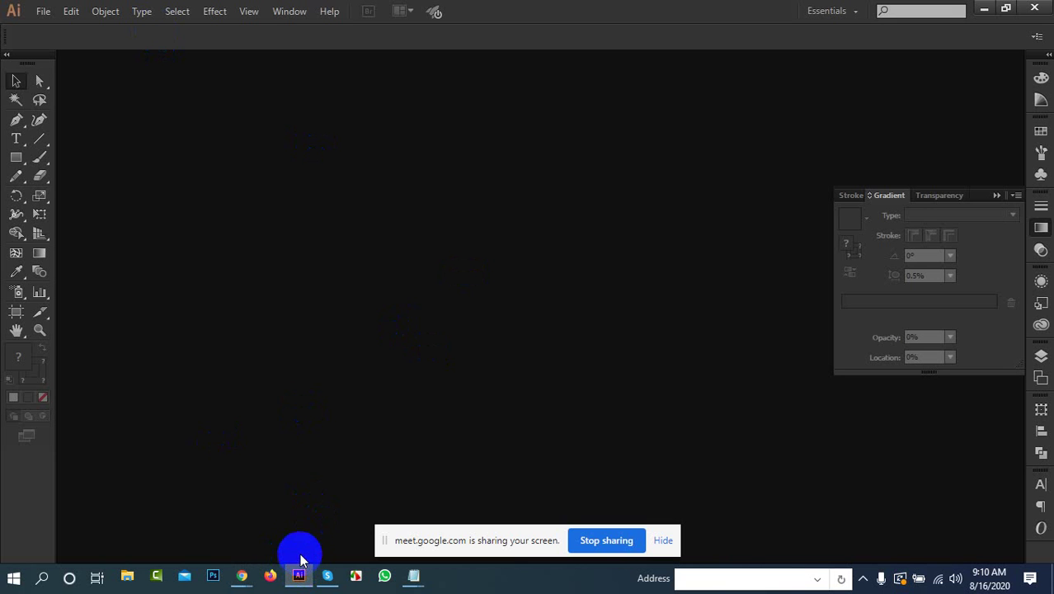
Step: Create a new document 1500 px wide and 1000 px high, and collapse the Gradient panel
click(43, 11)
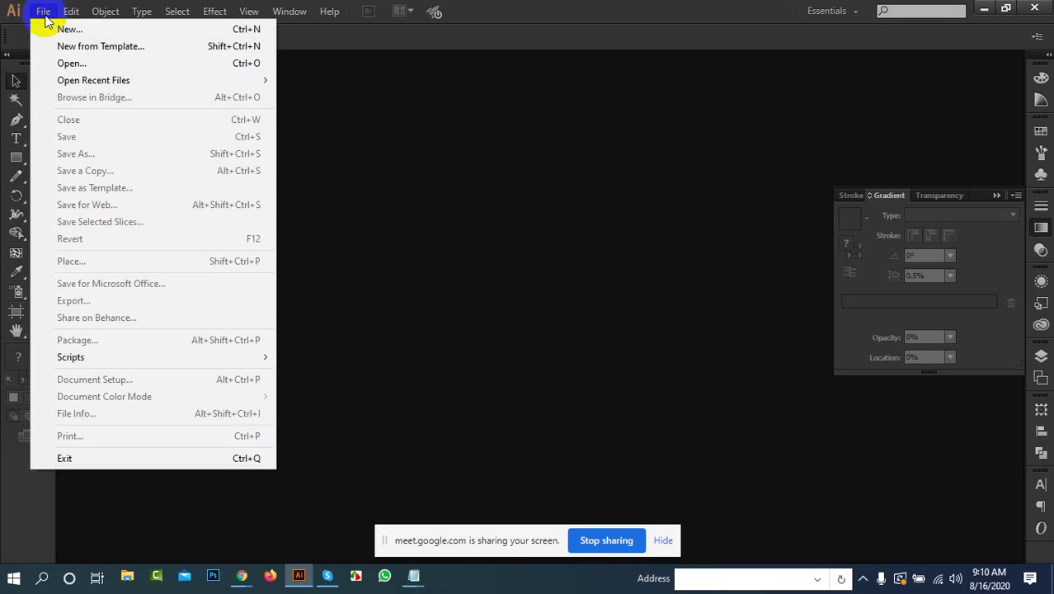
click(59, 28)
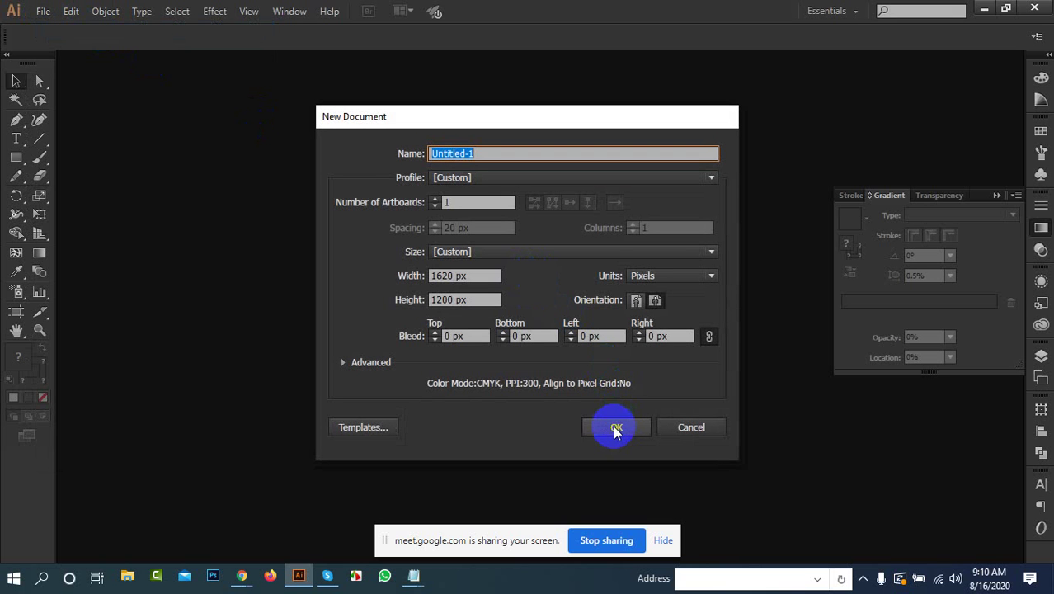
double_click(430, 274)
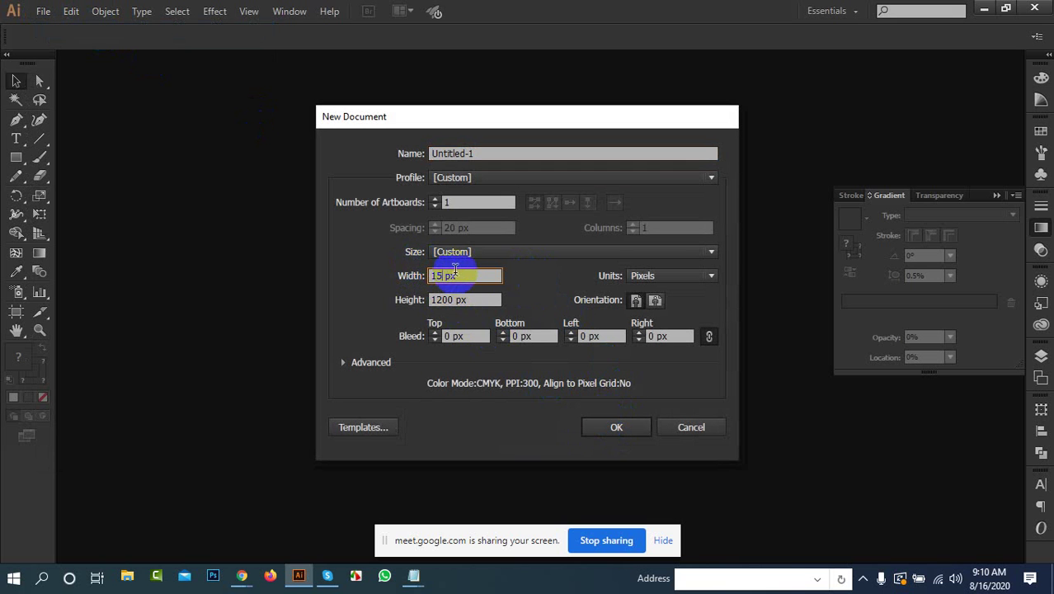
text(15)
text(00)
double_click(445, 300)
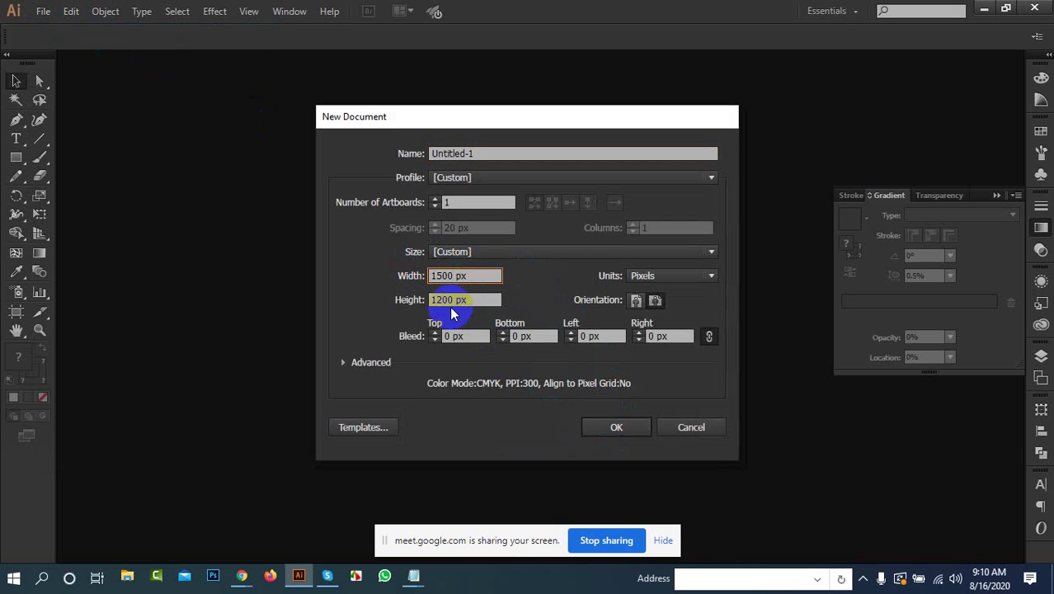
click(450, 299)
double_click(454, 301)
text(1)
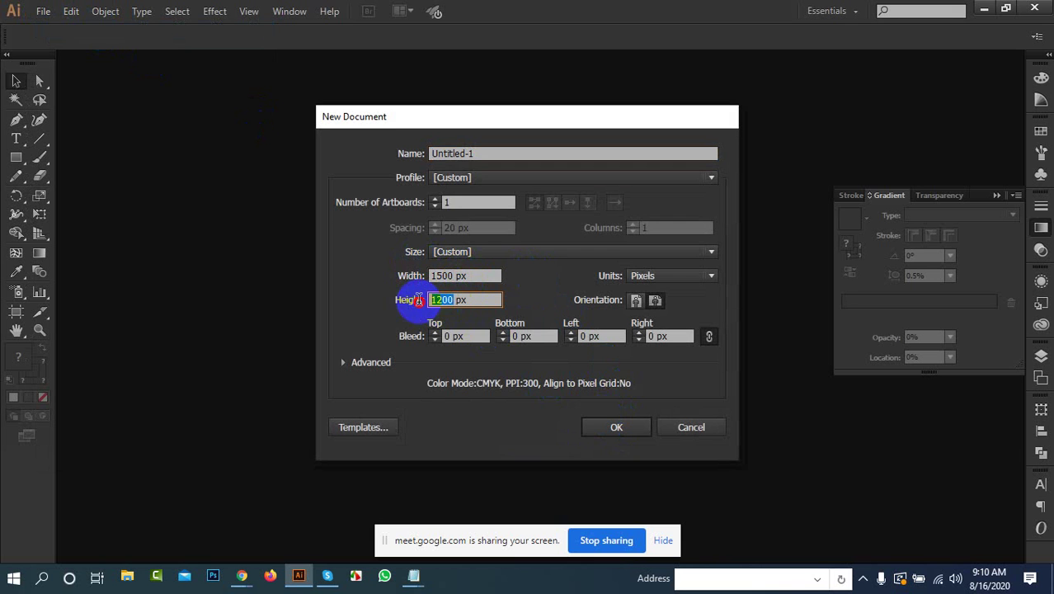
text(500)
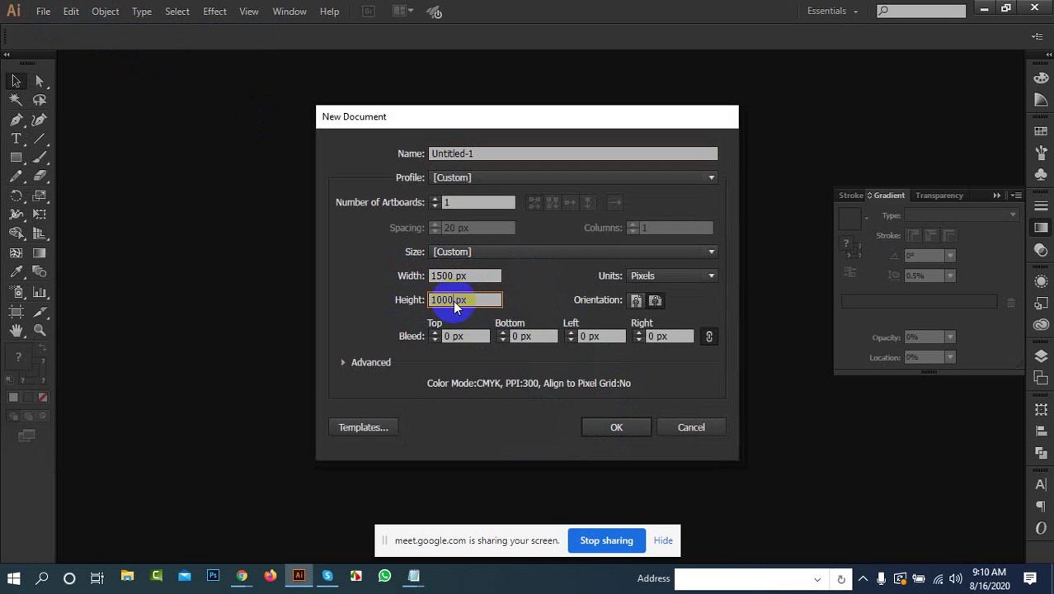
click(612, 426)
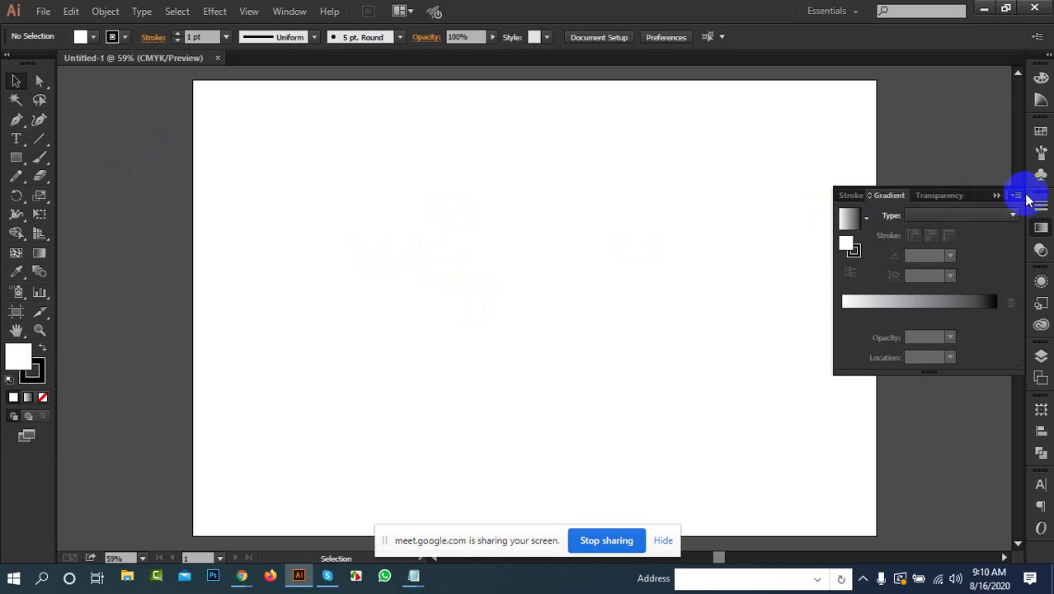
click(996, 195)
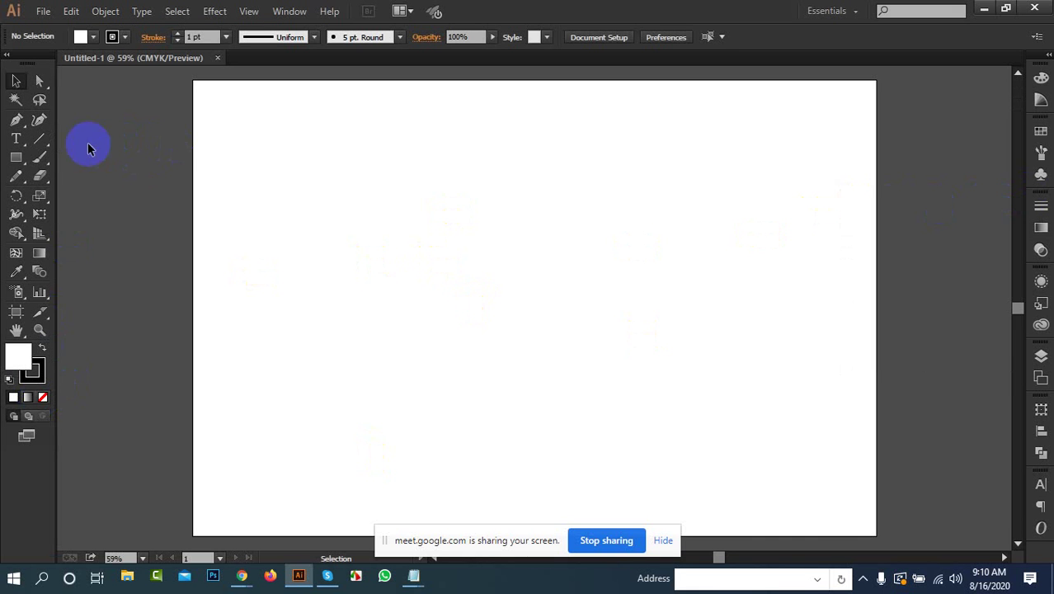
Step: Draw a trial hexagon about 702 px wide and 786 px high with the Polygon tool, and remove it
click(18, 160)
drag(20, 163, 83, 219)
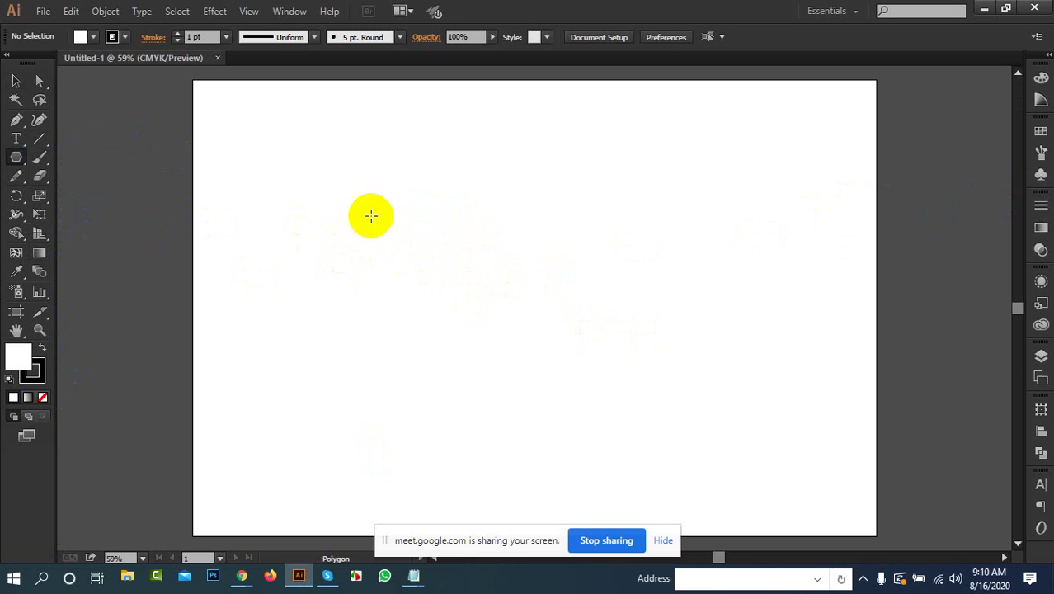
mouse_move(366, 204)
mouse_down()
mouse_move(501, 315)
mouse_move(535, 281)
mouse_move(524, 287)
mouse_move(610, 396)
mouse_up()
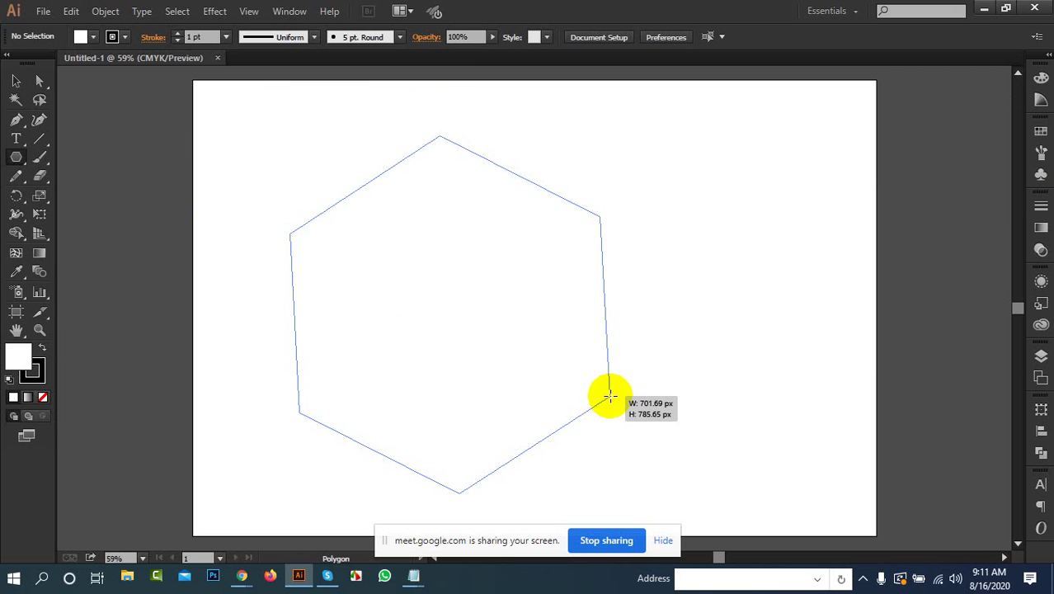
drag(609, 397, 610, 396)
key(ctrl+shift+a)
click(27, 176)
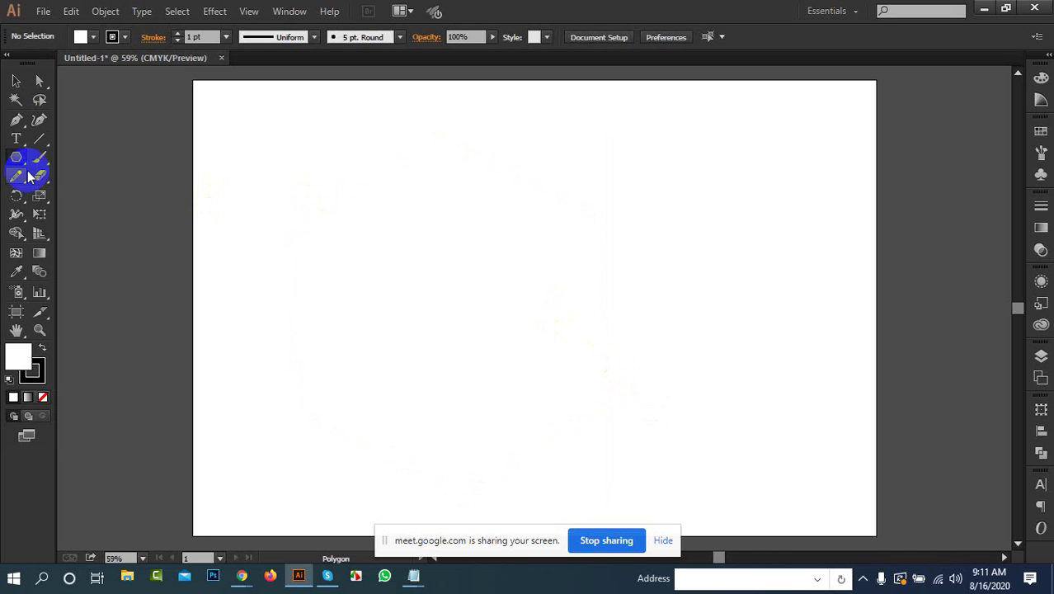
click(16, 81)
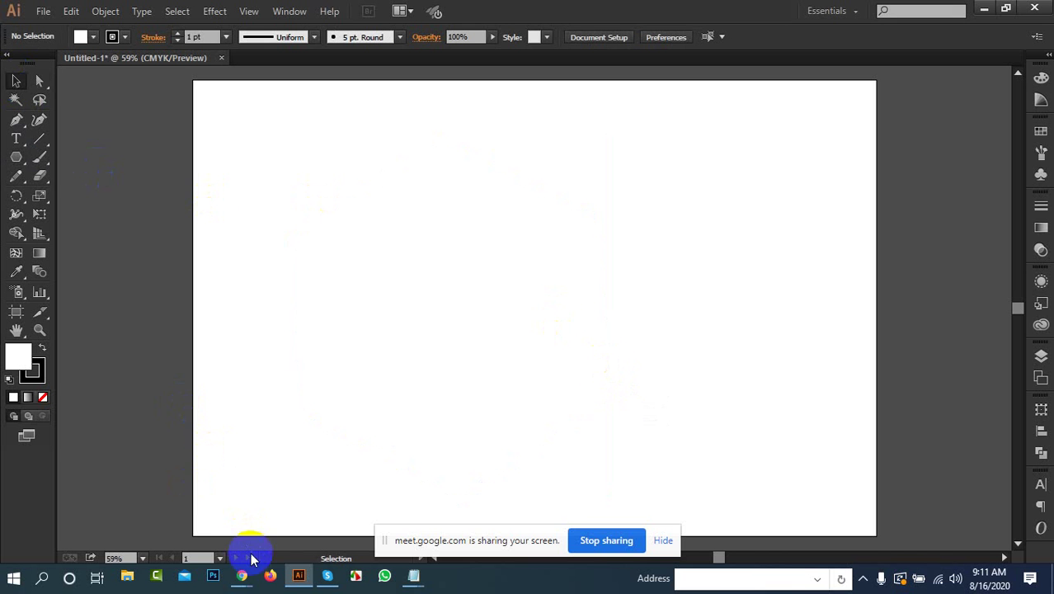
Step: Switch to the Google Meet call in Chrome to check the participants, and return to Illustrator
click(242, 575)
click(223, 523)
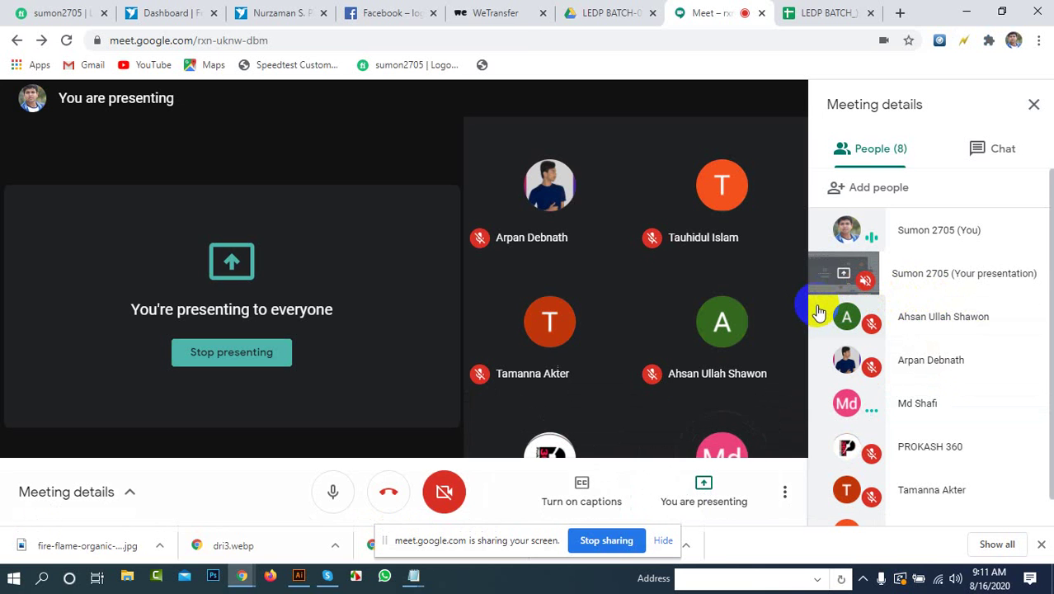
click(966, 12)
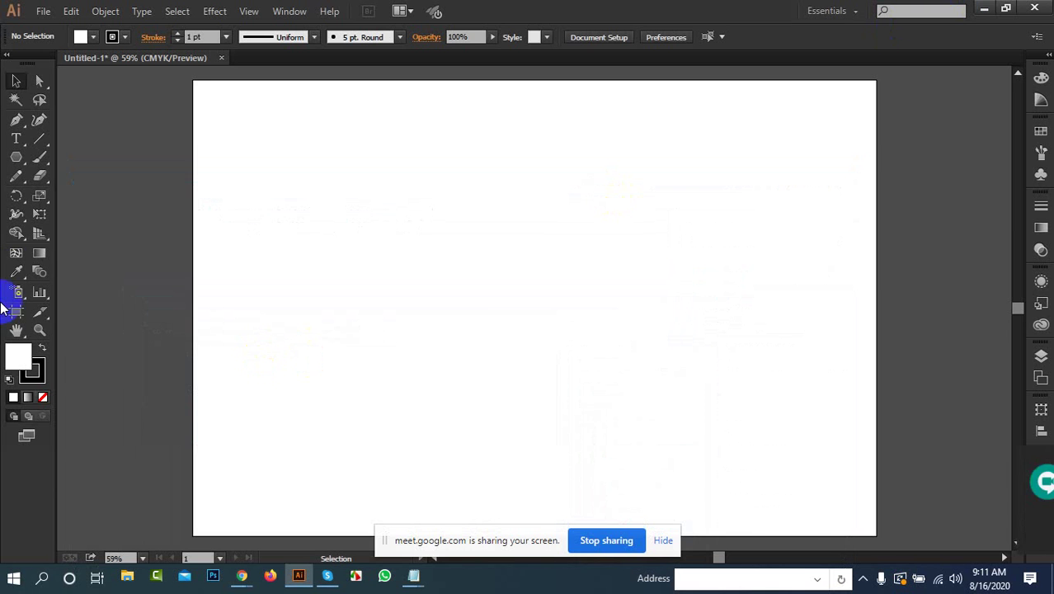
Step: Draw a six-sided polygon with a radius of about 273 px freehand near the middle of the artboard
click(21, 162)
click(91, 213)
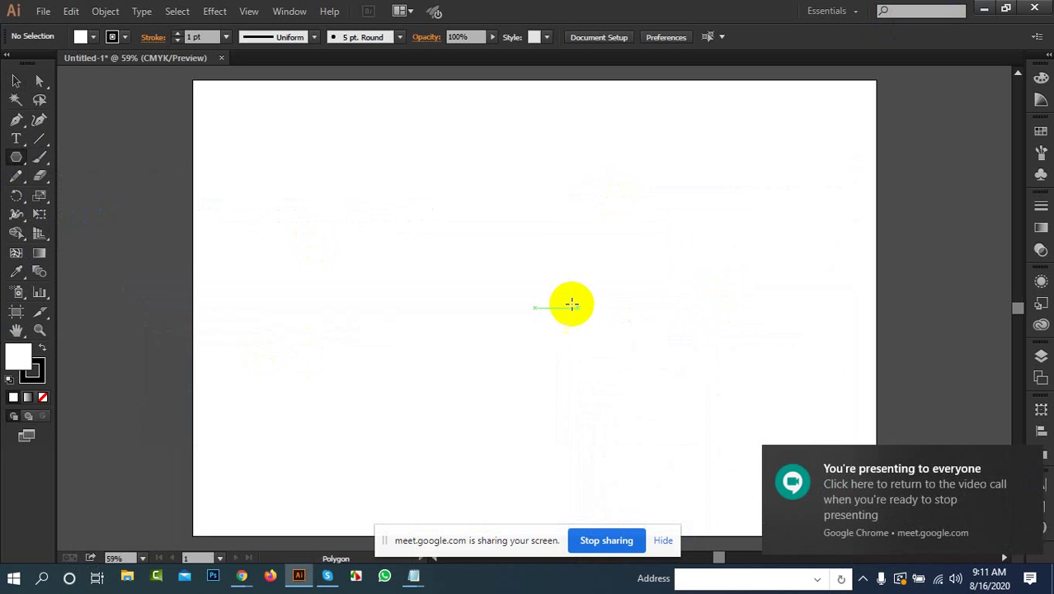
click(520, 265)
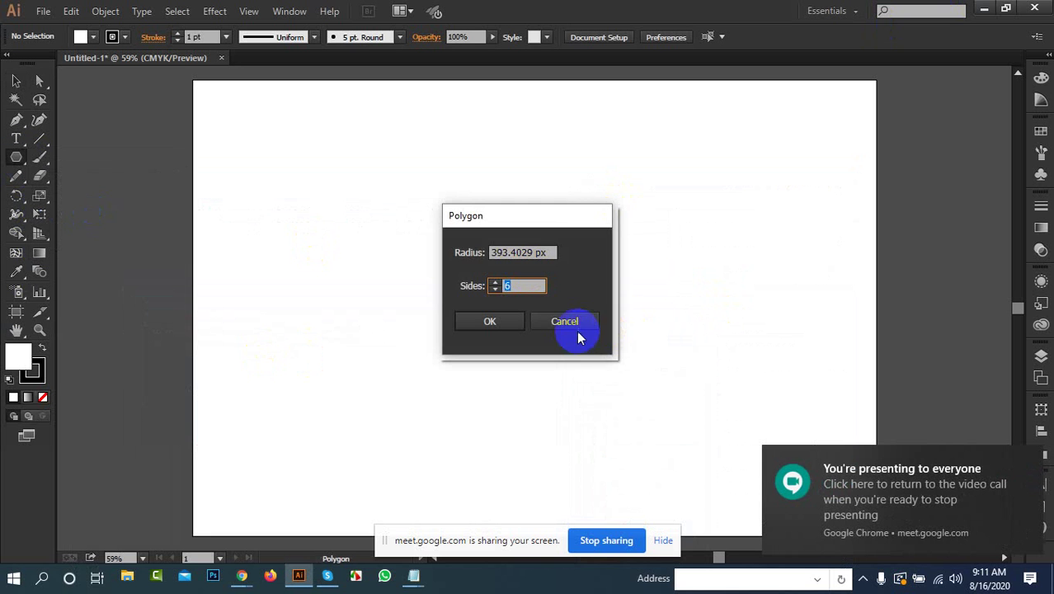
click(567, 322)
drag(417, 220, 569, 359)
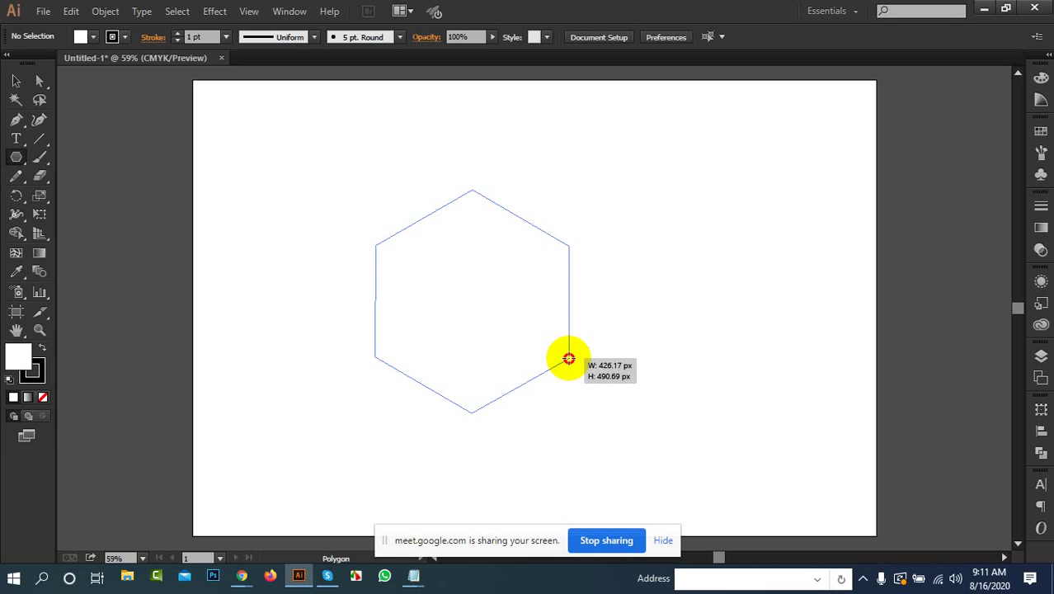
mouse_move(568, 358)
mouse_down()
mouse_move(419, 381)
mouse_move(551, 386)
mouse_move(576, 368)
mouse_up()
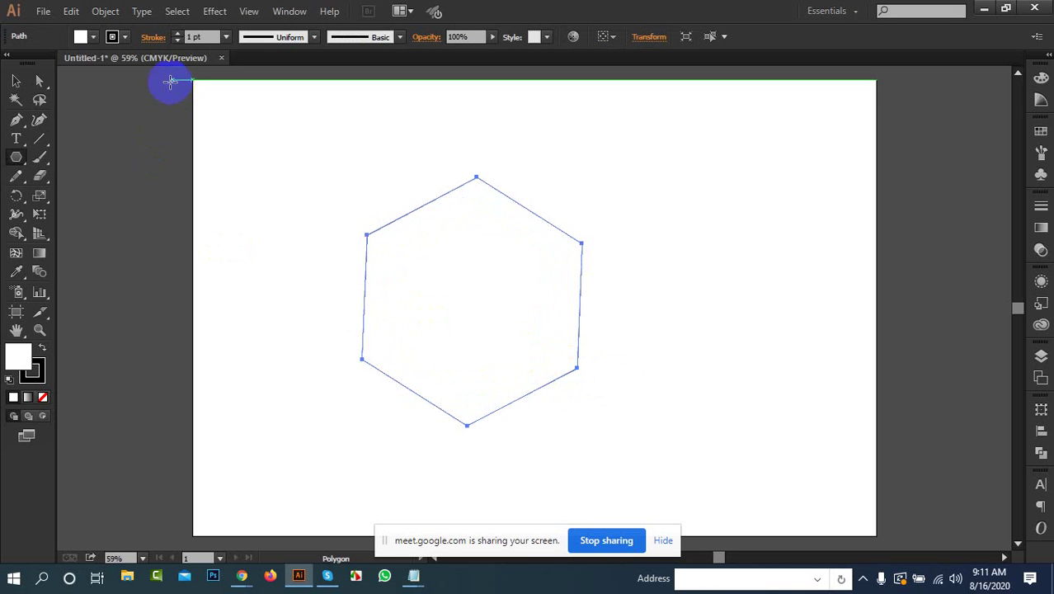
Step: Set the hexagon's stroke weight to 21 pt
click(201, 37)
text(3)
key(Return)
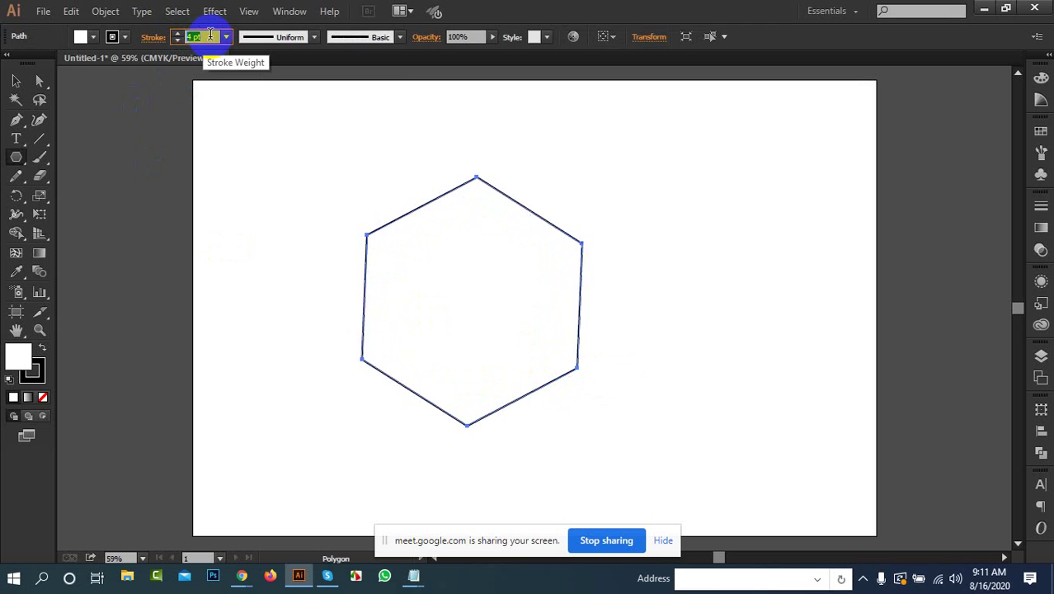
scroll(211, 36, up, 18)
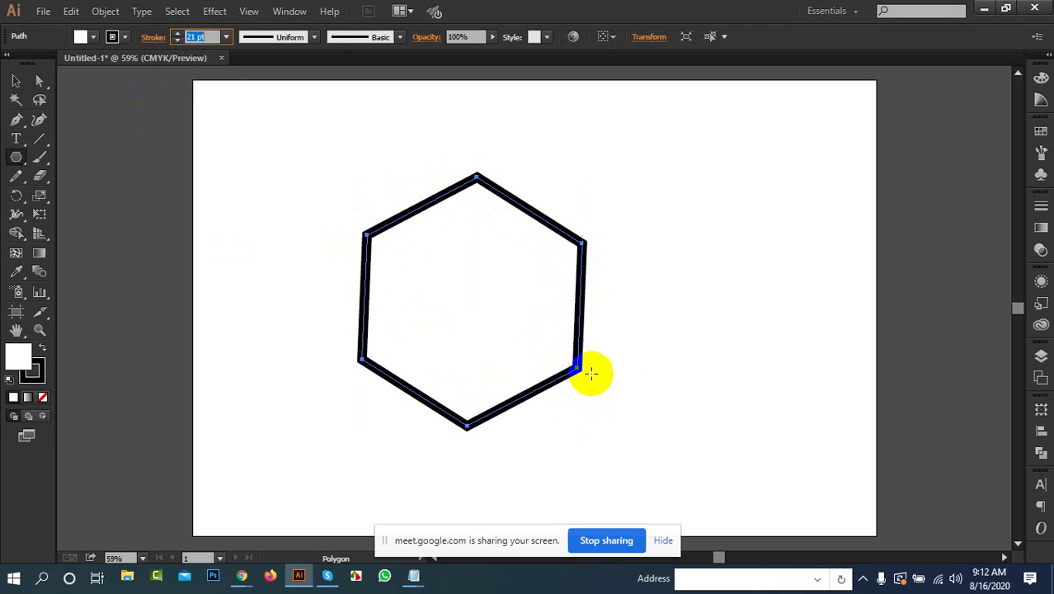
Step: Move the hexagon partly off the artboard's left edge to clear the drawing area
click(16, 80)
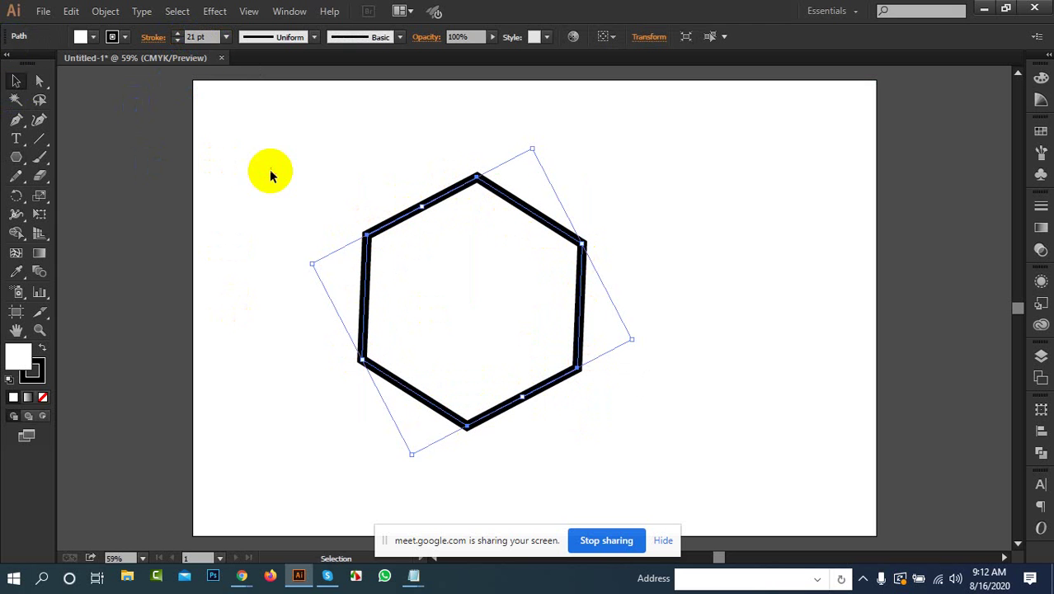
drag(265, 140, 606, 399)
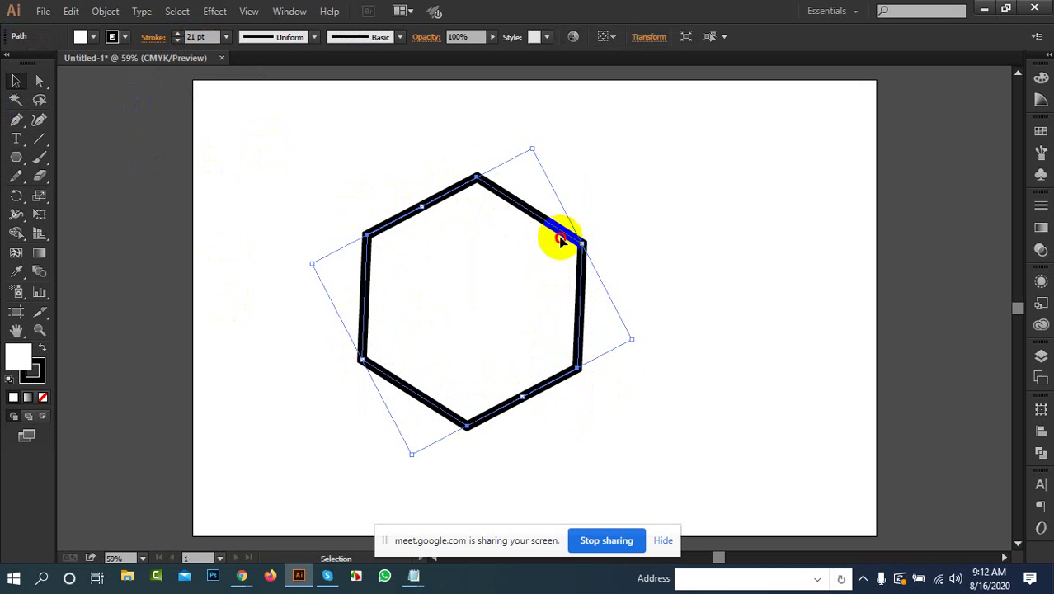
drag(569, 232, 212, 218)
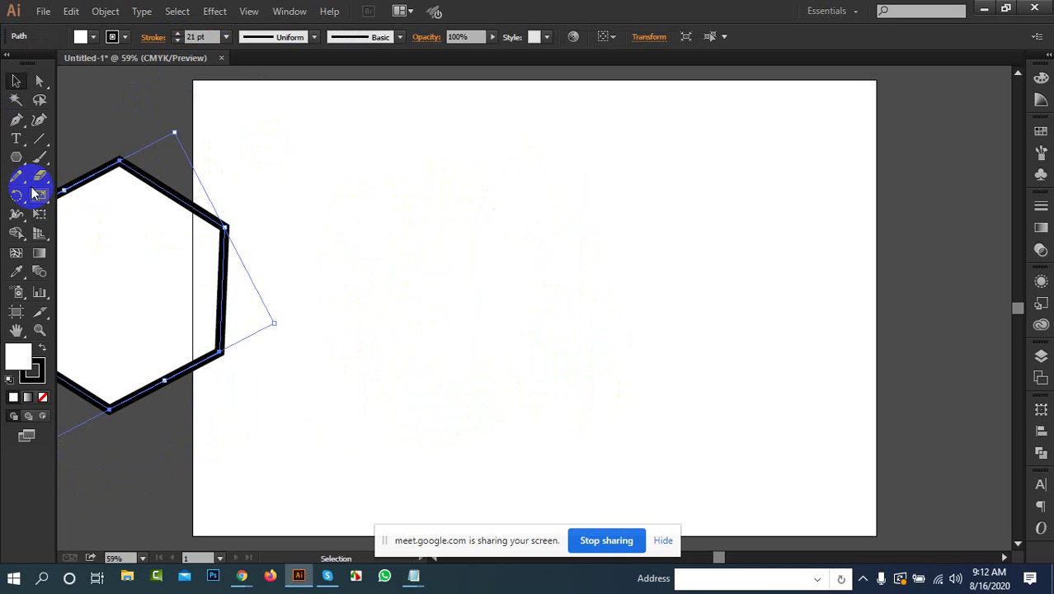
Step: Create a 10-sided polygon with a radius of 272.7287 px on the empty part of the artboard
drag(16, 157, 71, 212)
click(557, 331)
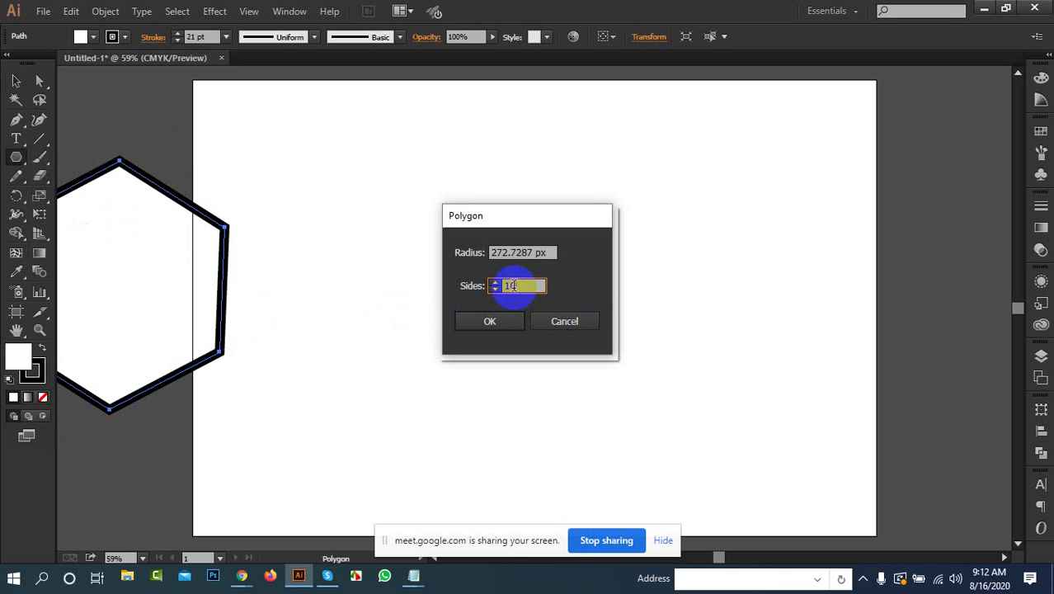
text(10)
click(489, 321)
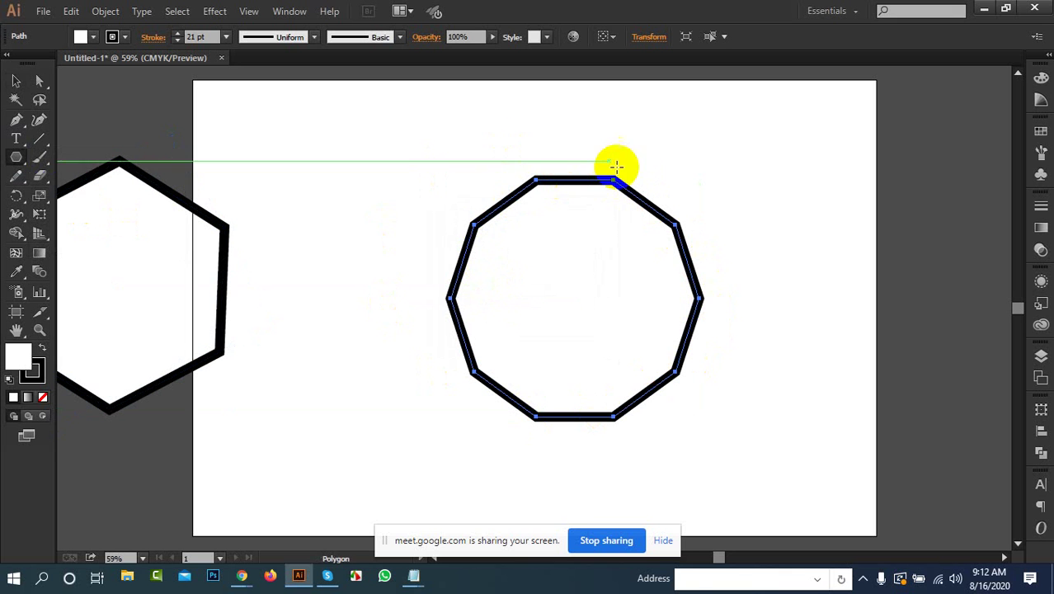
Step: Move the ten-sided polygon over the artboard's left edge so it overlaps the hexagon
click(15, 80)
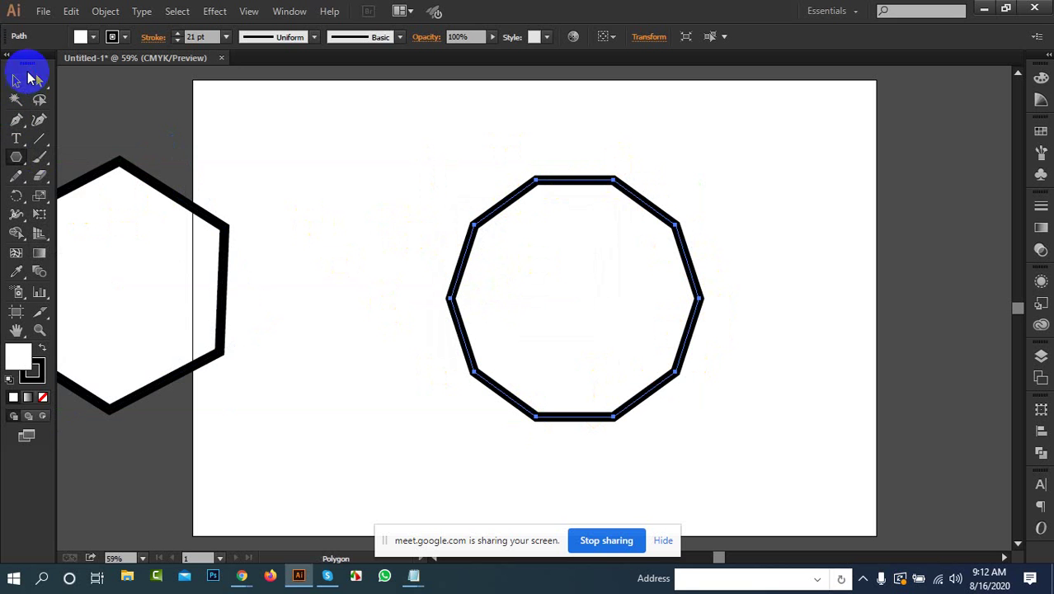
drag(598, 174, 334, 333)
drag(519, 136, 161, 251)
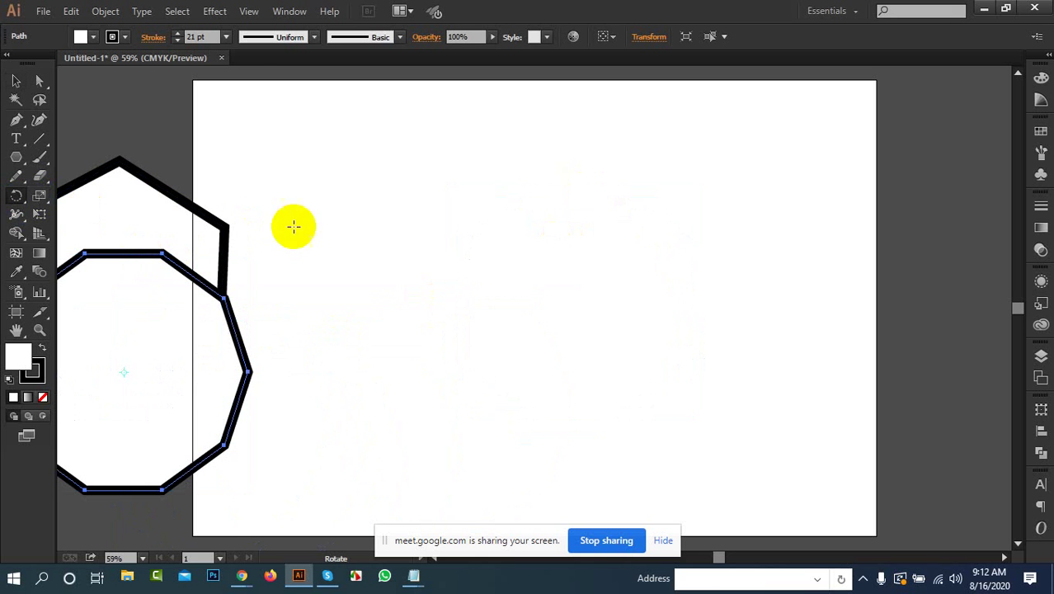
Step: Create a triangle on the artboard with the Polygon tool, using 3 sides and a radius of 272.7287 px
click(16, 198)
click(17, 159)
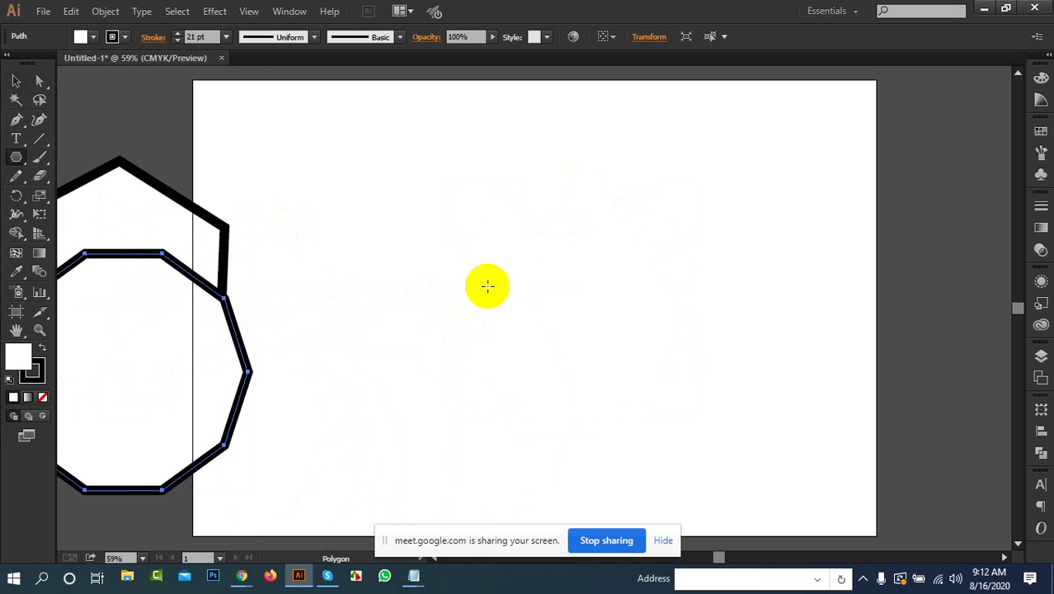
click(486, 284)
double_click(522, 285)
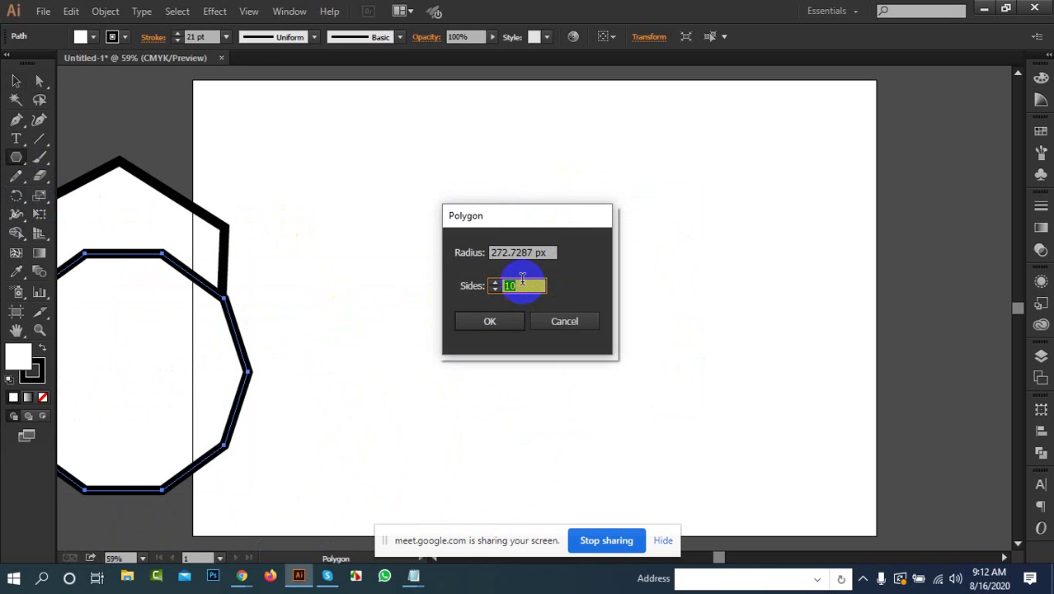
text(3)
click(495, 321)
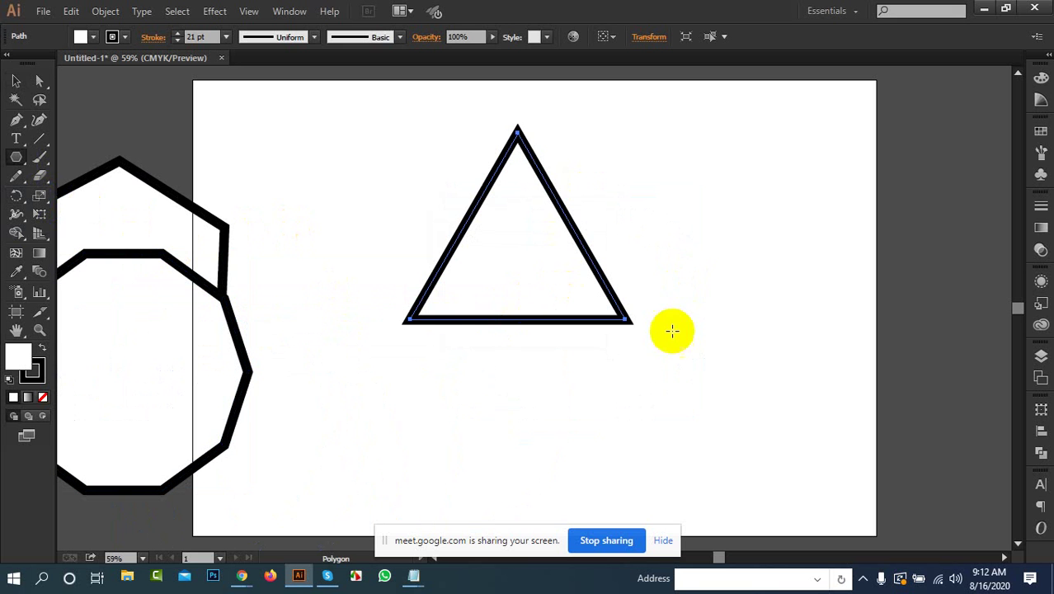
click(16, 81)
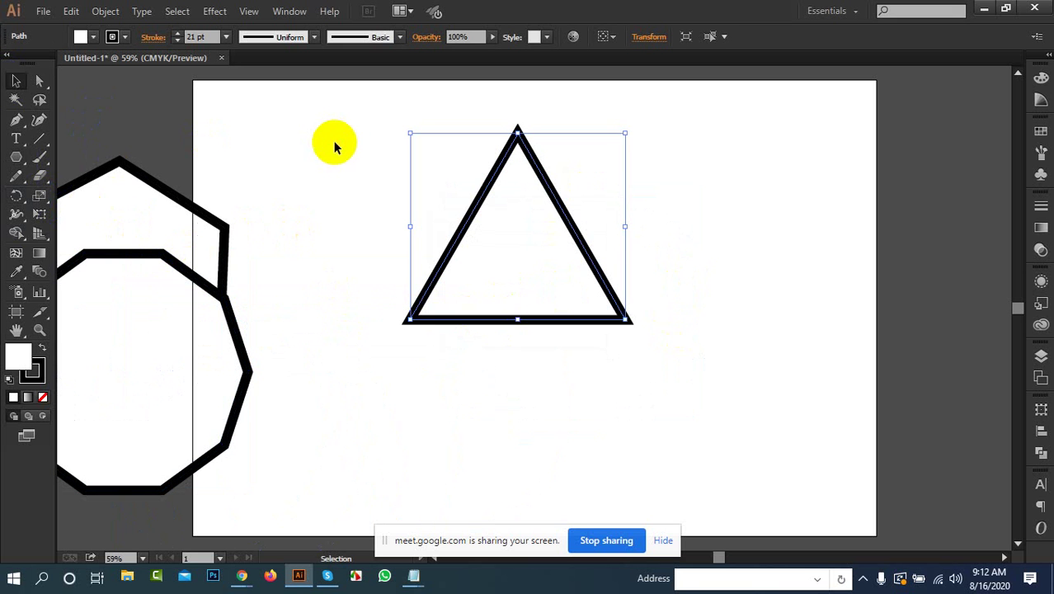
Step: Move the triangle over the artboard's left edge so it overlaps the hexagon and the ten-sided polygon
drag(349, 112, 656, 294)
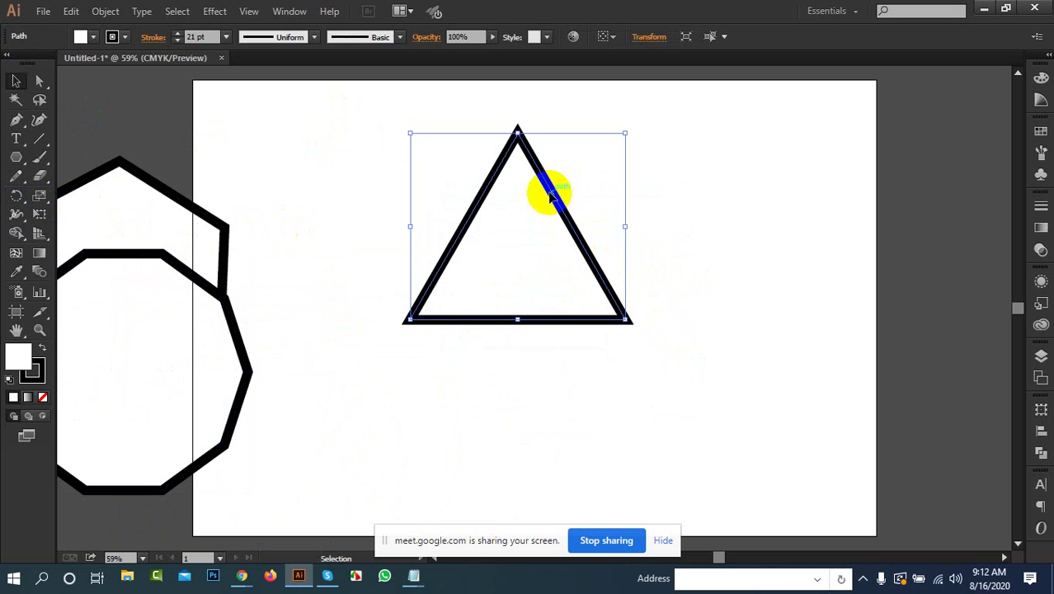
drag(550, 194, 122, 283)
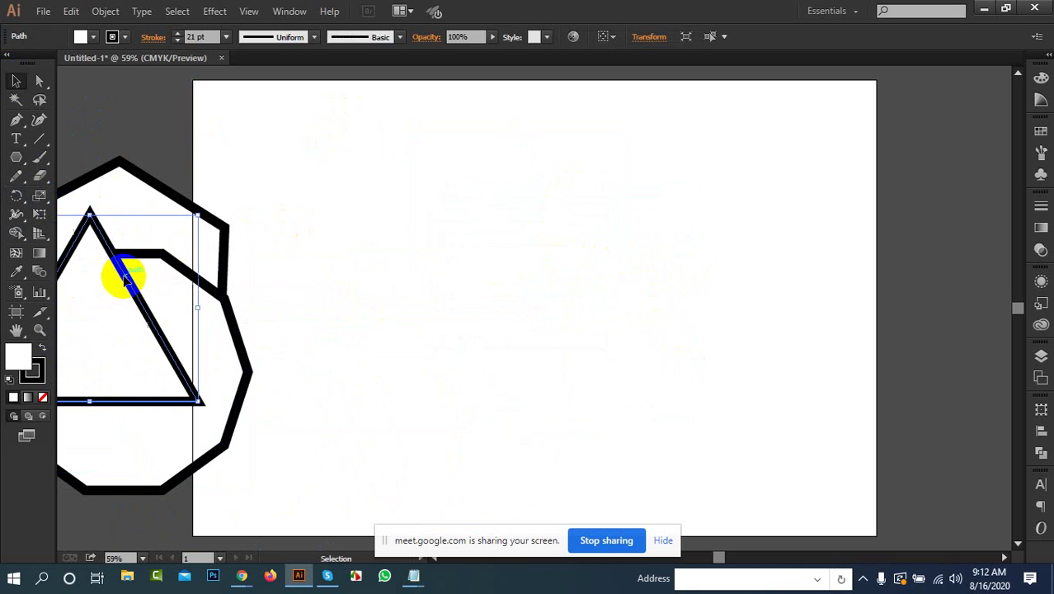
Step: Draw a polygon about 519 px wide on the empty artboard, raising and lowering its number of sides while drawing and finishing with 3 sides
click(17, 158)
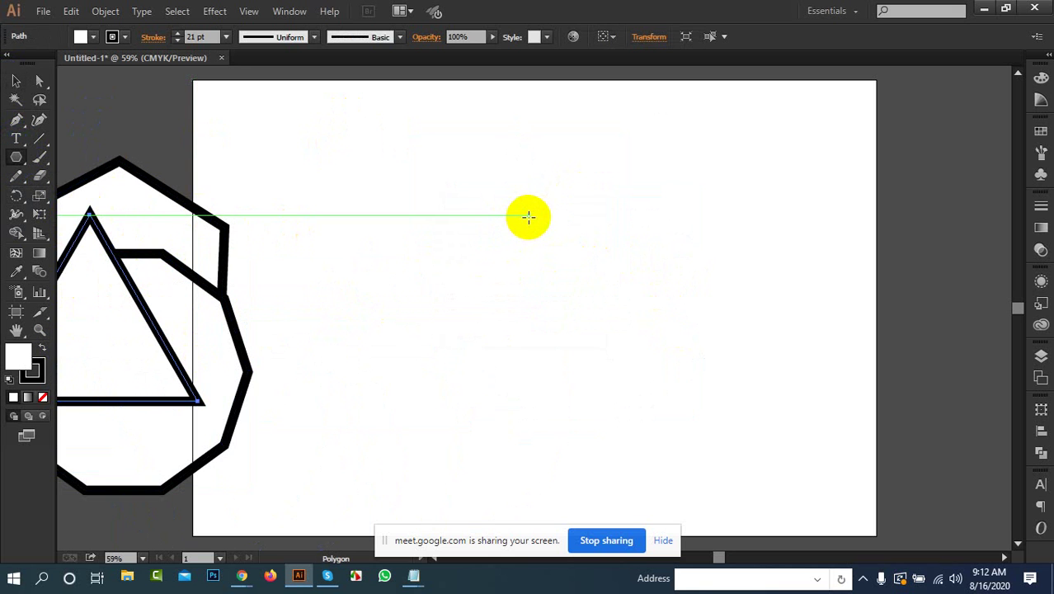
drag(480, 199, 646, 365)
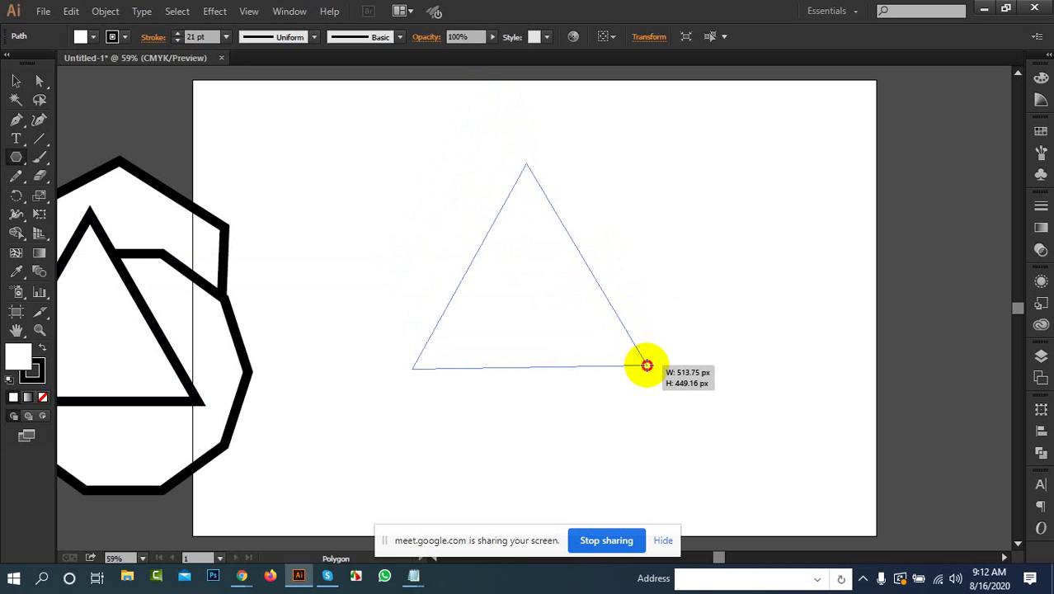
drag(646, 365, 649, 366)
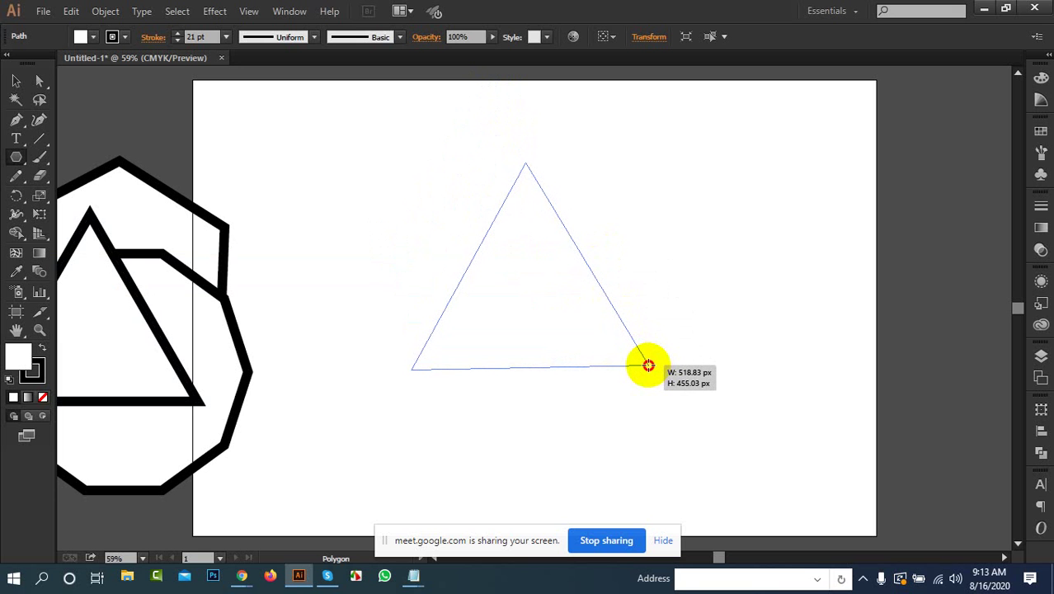
drag(649, 365, 648, 361)
key(Up)
key(Up)
key(Up)
key(Up)
key(Up)
key(Up)
key(Up)
key(Up)
key(Up)
key(Up)
key(Up)
key(Up)
key(Up)
key(Up)
key(Up)
key(Up)
key(Up)
key(Up)
key(Up)
key(Up)
key(Down)
key(Down)
key(Down)
key(Down)
key(Down)
key(Down)
key(Down)
key(Down)
key(Down)
key(Down)
key(Down)
key(Down)
key(Down)
key(Down)
key(Down)
key(Down)
key(Down)
key(Down)
key(Down)
key(Down)
key(Up)
key(Up)
key(Up)
key(Up)
key(Up)
key(Up)
key(Up)
key(Up)
key(Up)
key(Up)
key(Up)
key(Up)
key(Up)
key(Up)
key(Up)
key(Up)
key(Up)
key(Up)
key(Up)
key(Up)
key(Down)
key(Down)
key(Down)
key(Down)
key(Down)
key(Down)
key(Down)
key(Down)
key(Down)
key(Down)
key(Down)
key(Down)
key(Down)
key(Down)
key(Down)
key(Down)
key(Down)
key(Down)
key(Down)
key(Down)
key(Up)
key(Up)
key(Up)
key(Up)
key(Up)
key(Up)
key(Down)
key(Down)
key(Down)
key(Down)
key(Down)
key(Down)
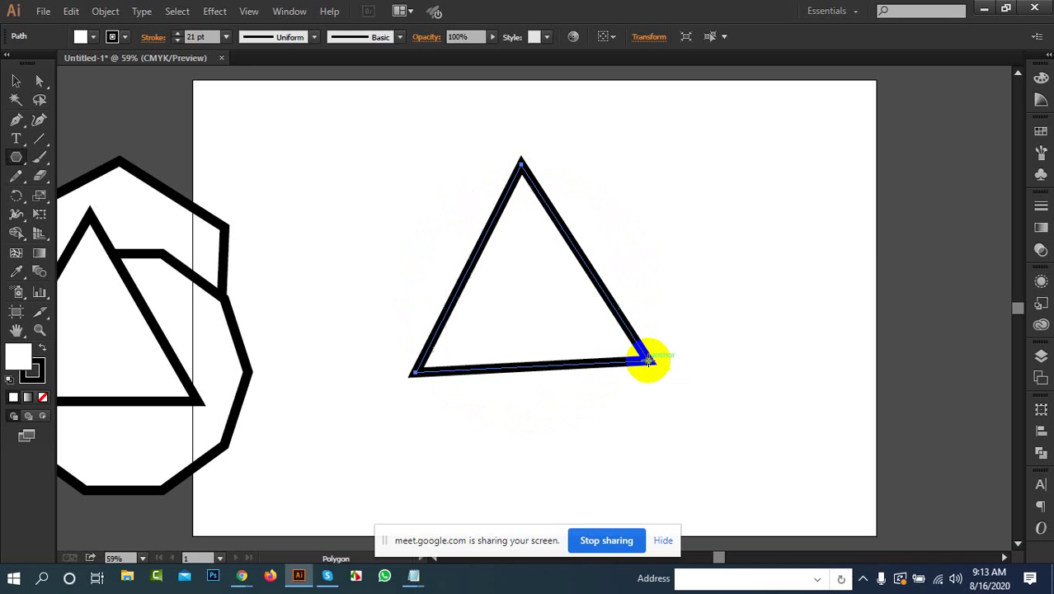
Step: Select all the polygons on and beside the artboard and delete them
click(16, 81)
drag(108, 101, 569, 381)
key(Delete)
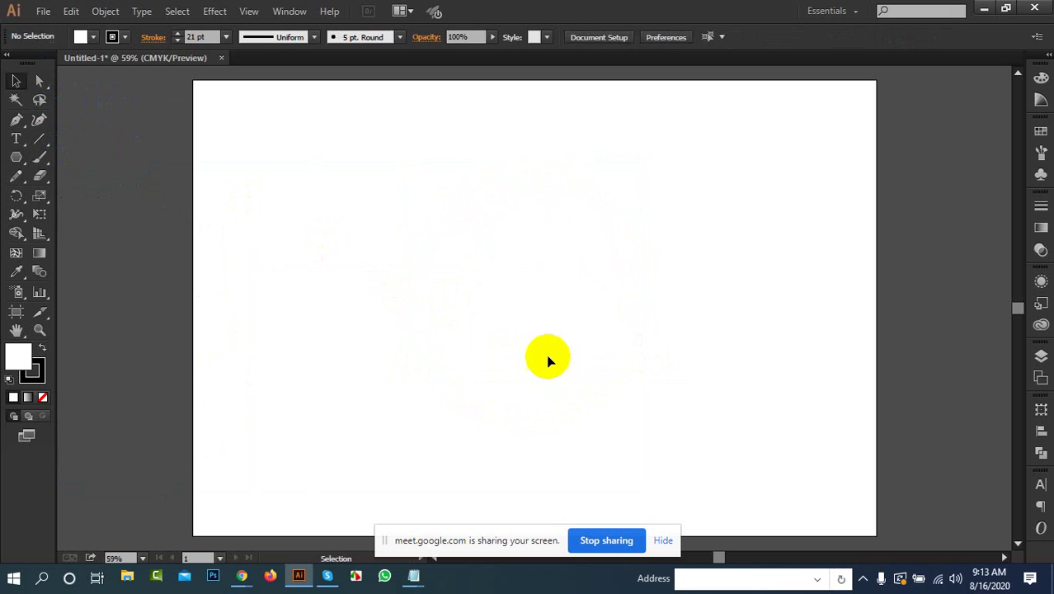
Step: Minimize Illustrator, switch to the Google Meet call in Chrome and look through the meeting's participant list
click(985, 10)
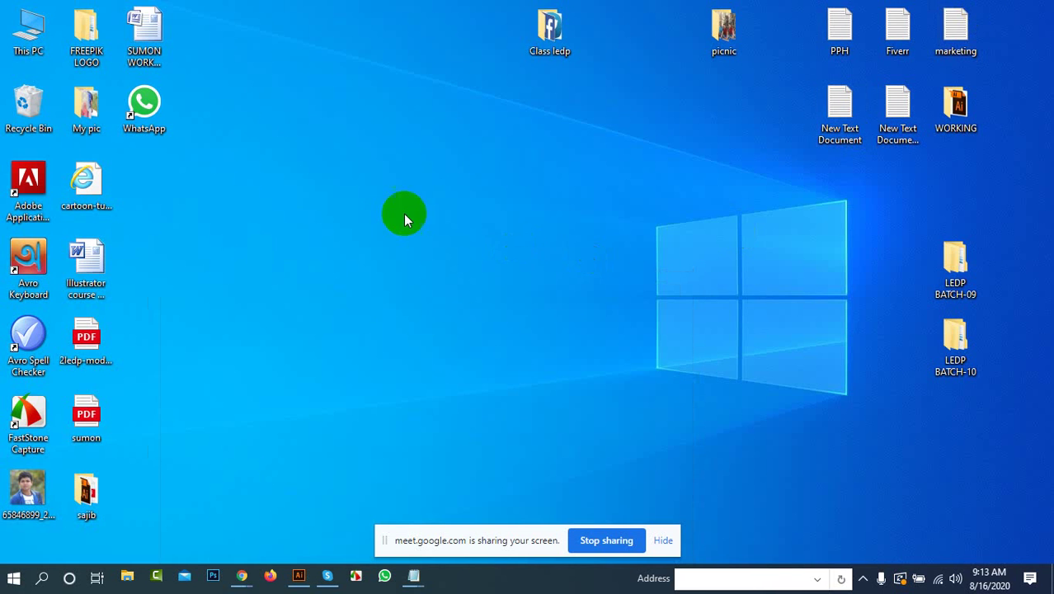
right_click(368, 166)
click(408, 233)
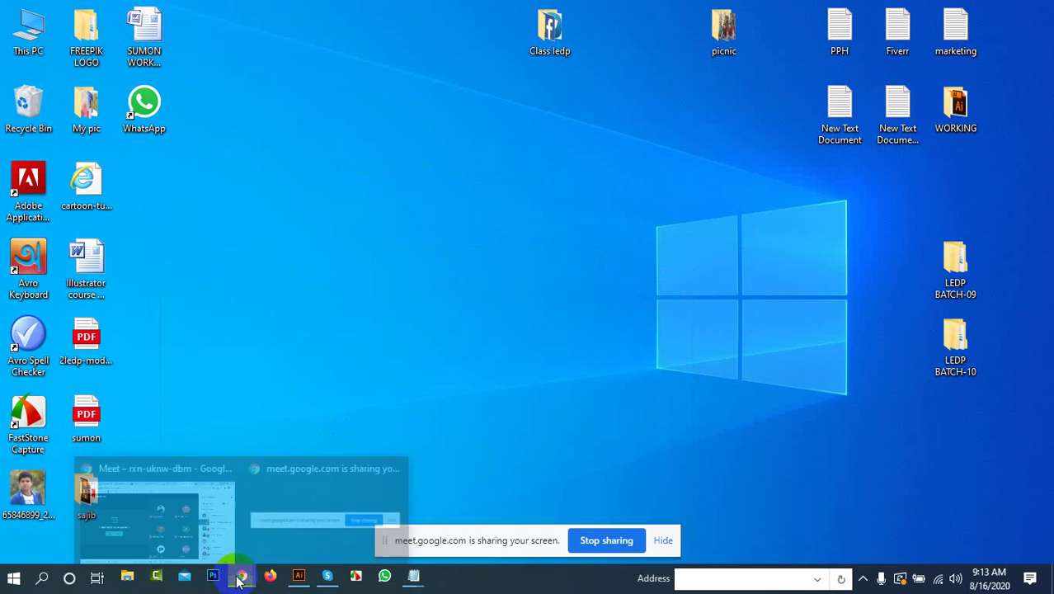
click(242, 576)
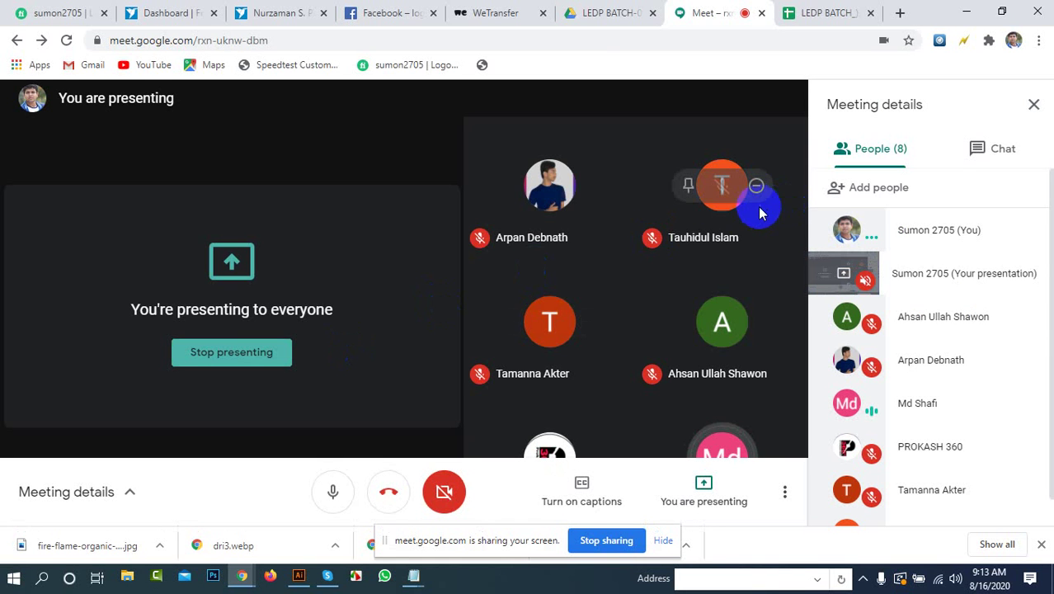
scroll(858, 334, down, 1)
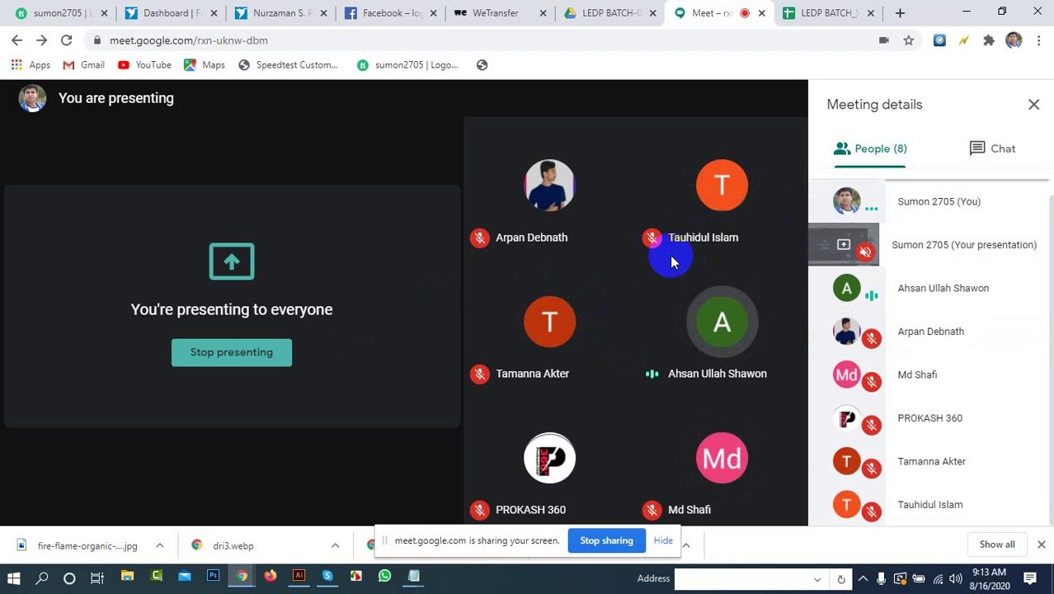
right_click(282, 160)
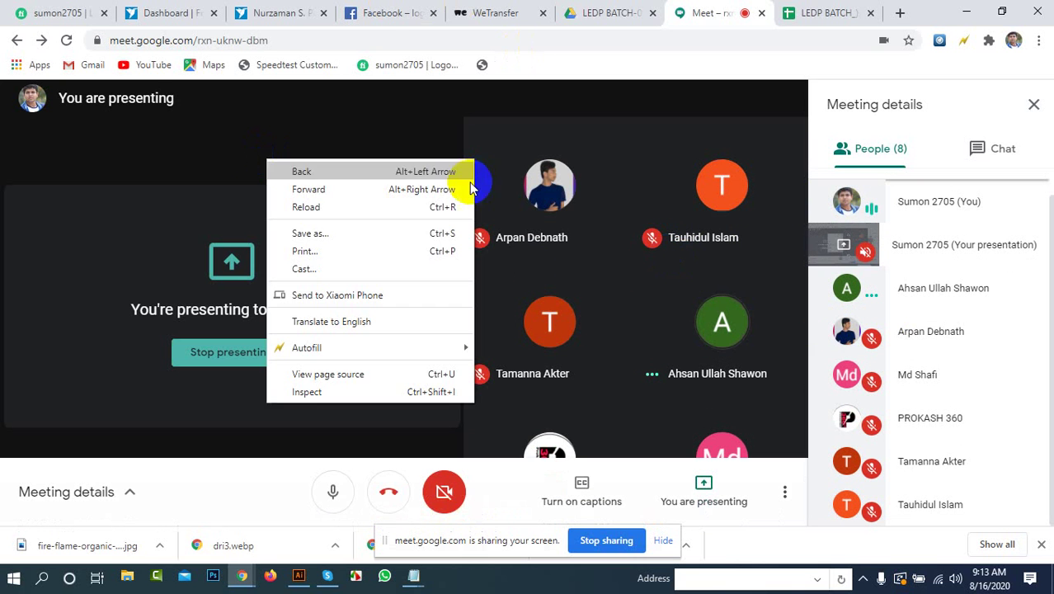
click(447, 130)
Step: Switch to the LEDP BATCH_)( spreadsheet, look through its existing sheets and add a new sheet
click(814, 10)
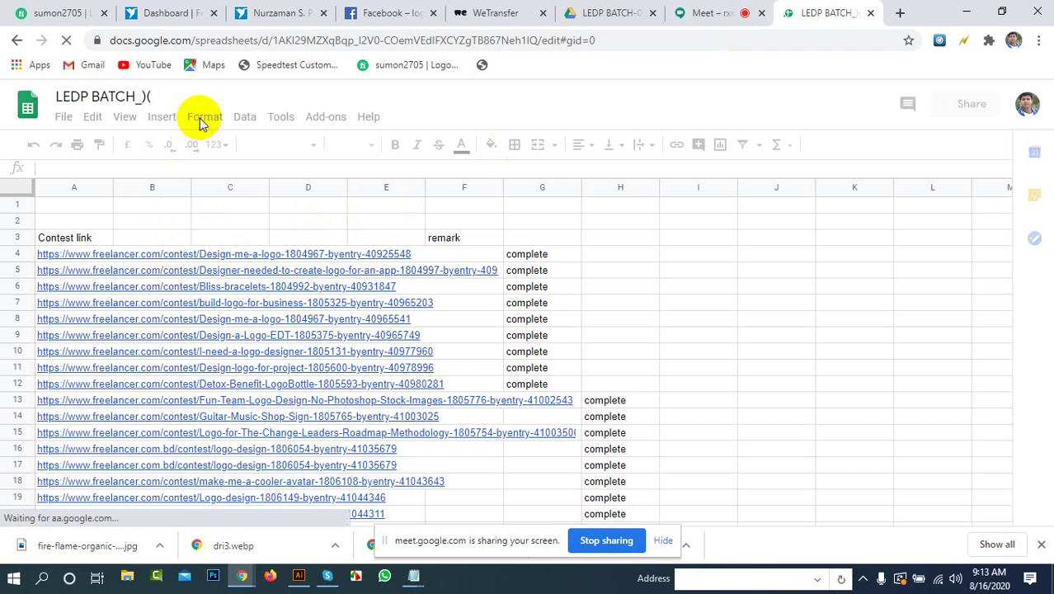
scroll(216, 283, down, 5)
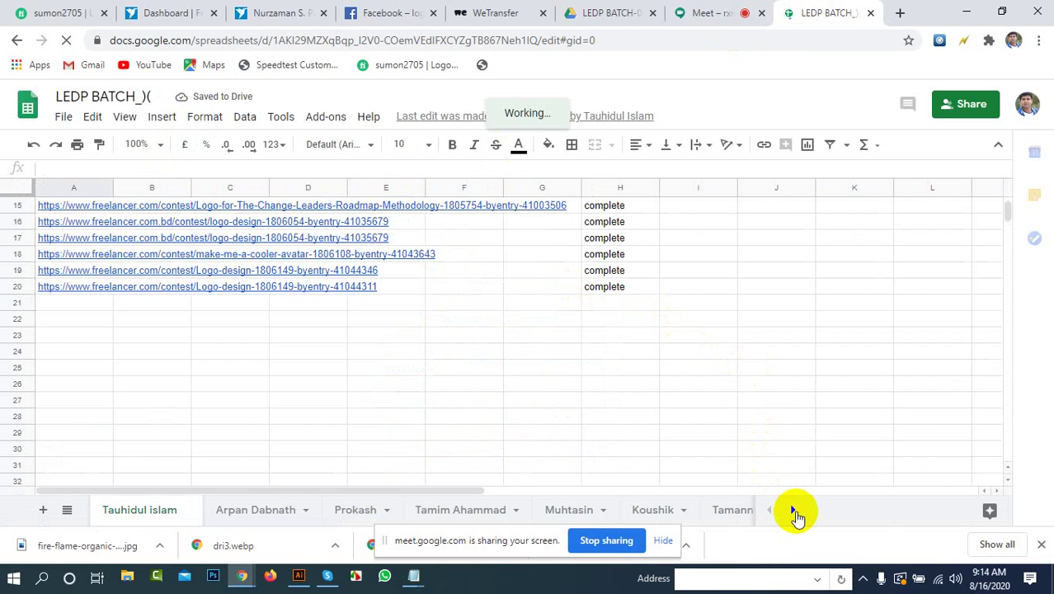
click(794, 509)
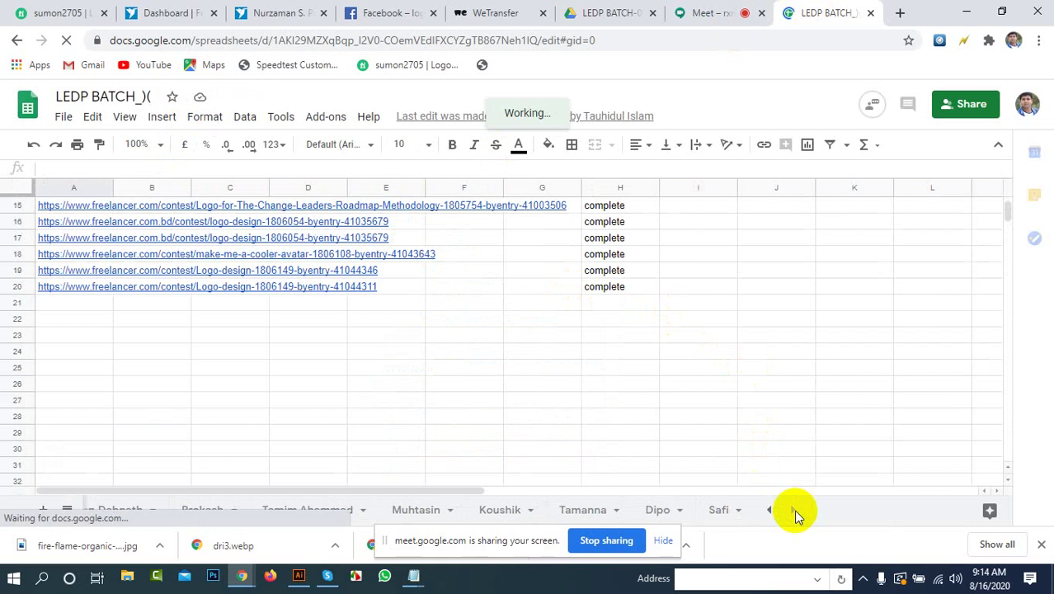
scroll(643, 437, down, 8)
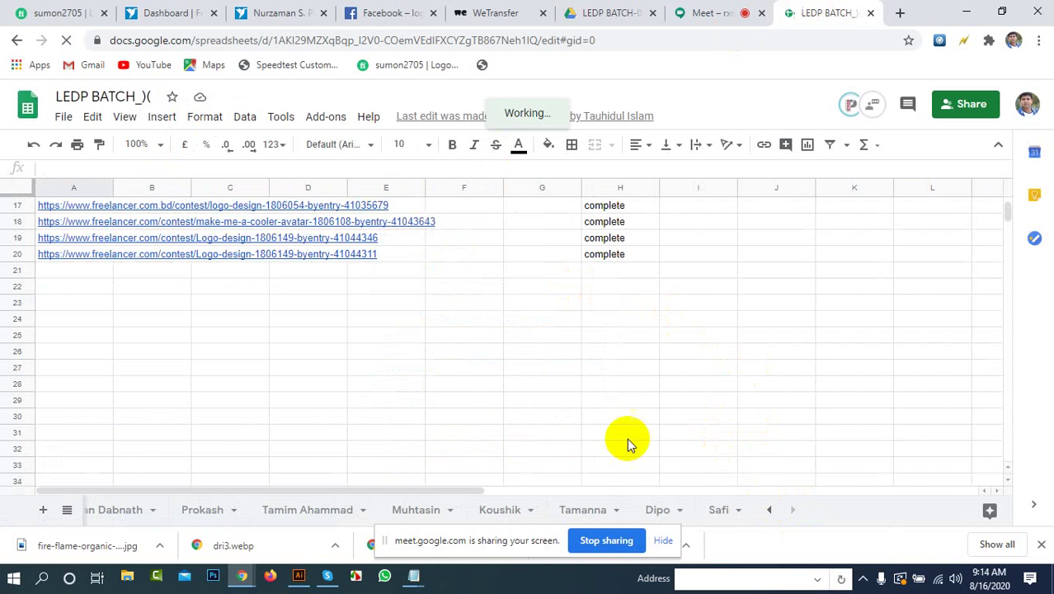
click(41, 513)
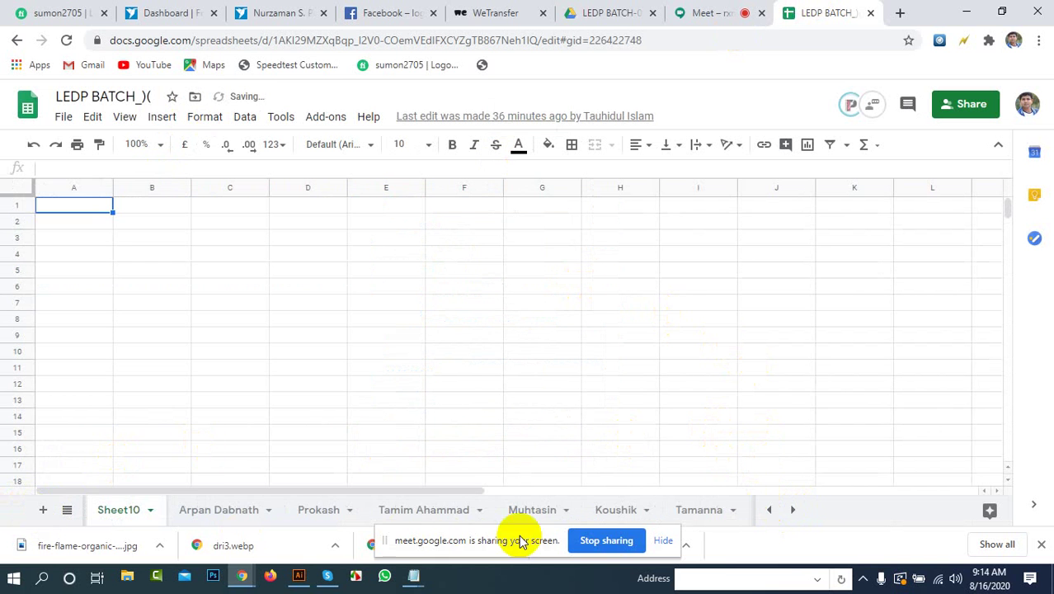
click(792, 511)
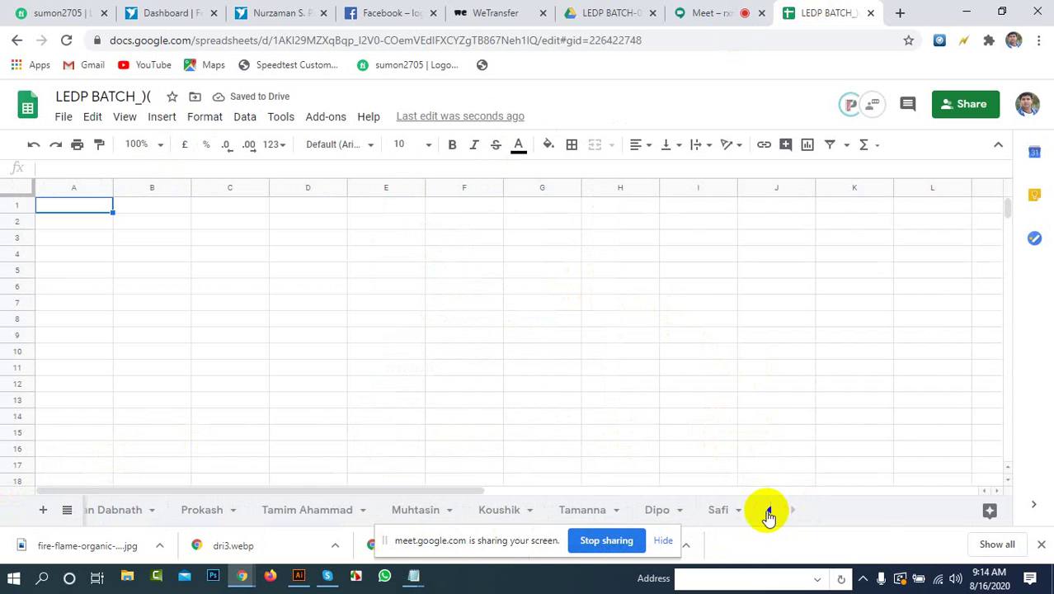
click(791, 512)
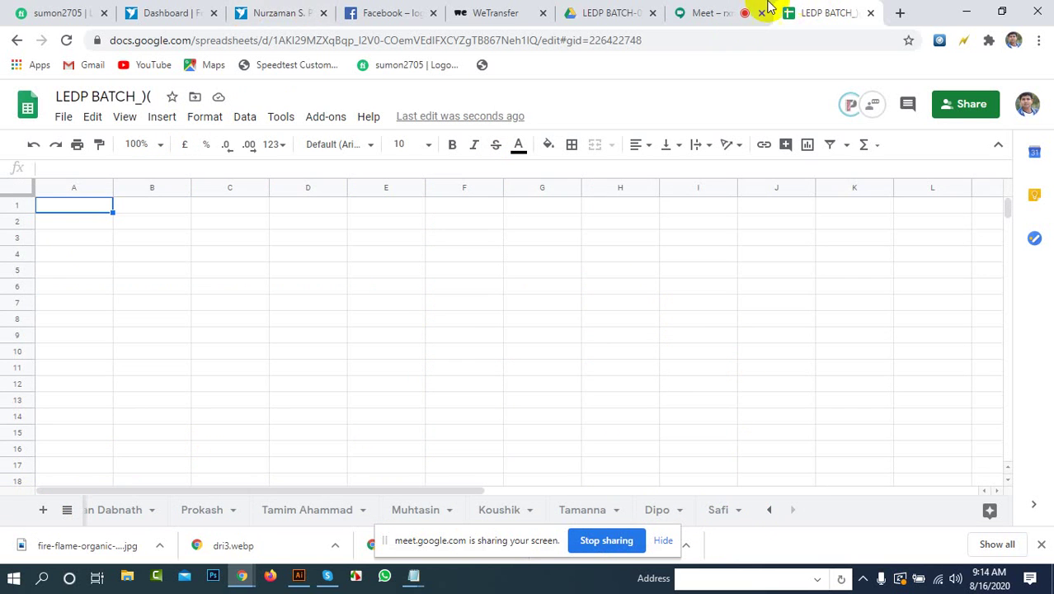
Step: Admit the waiting participant to the Google Meet call and return to the LEDP BATCH_)( spreadsheet
click(730, 13)
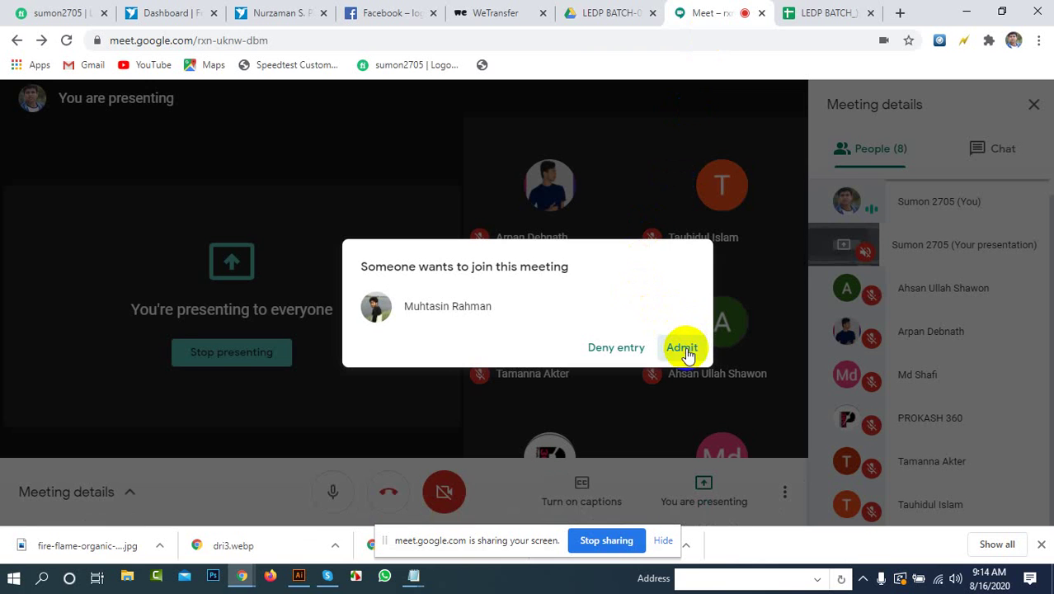
click(682, 347)
click(847, 10)
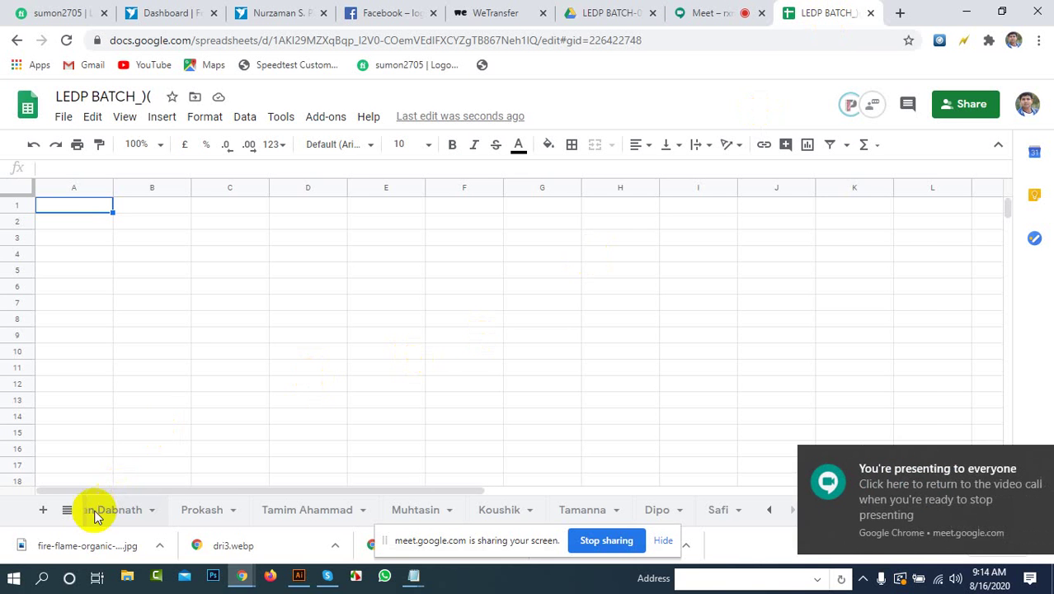
Step: Add another sheet to the spreadsheet and rename it with the student's name
click(41, 512)
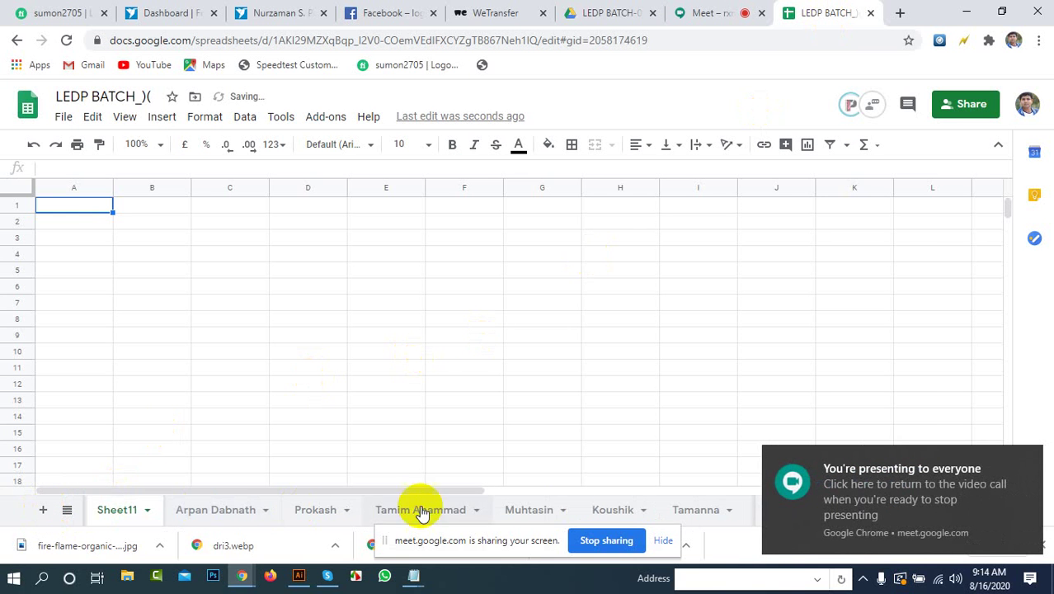
click(185, 514)
click(124, 515)
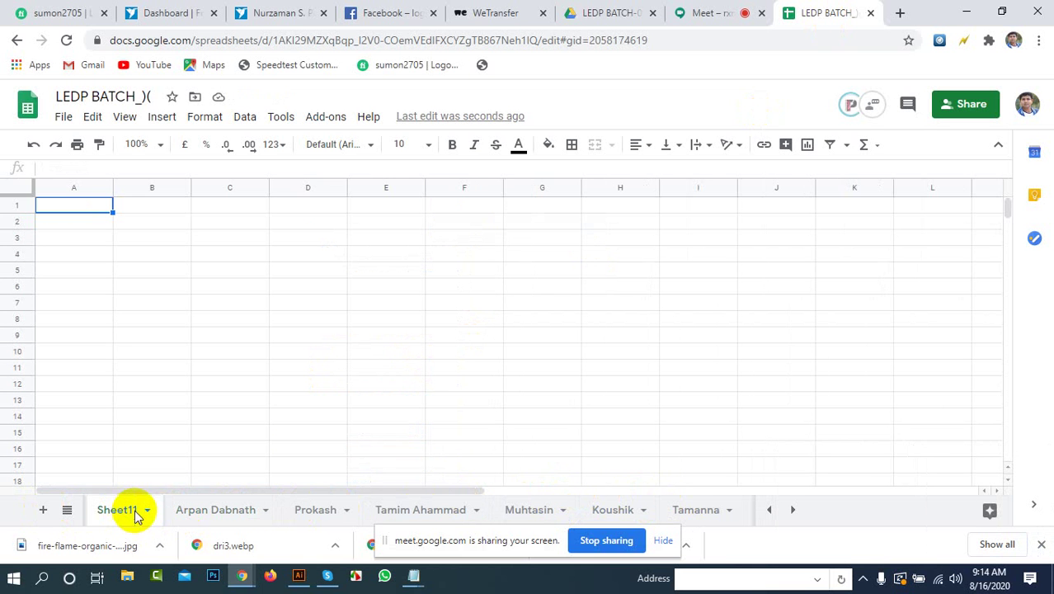
double_click(123, 511)
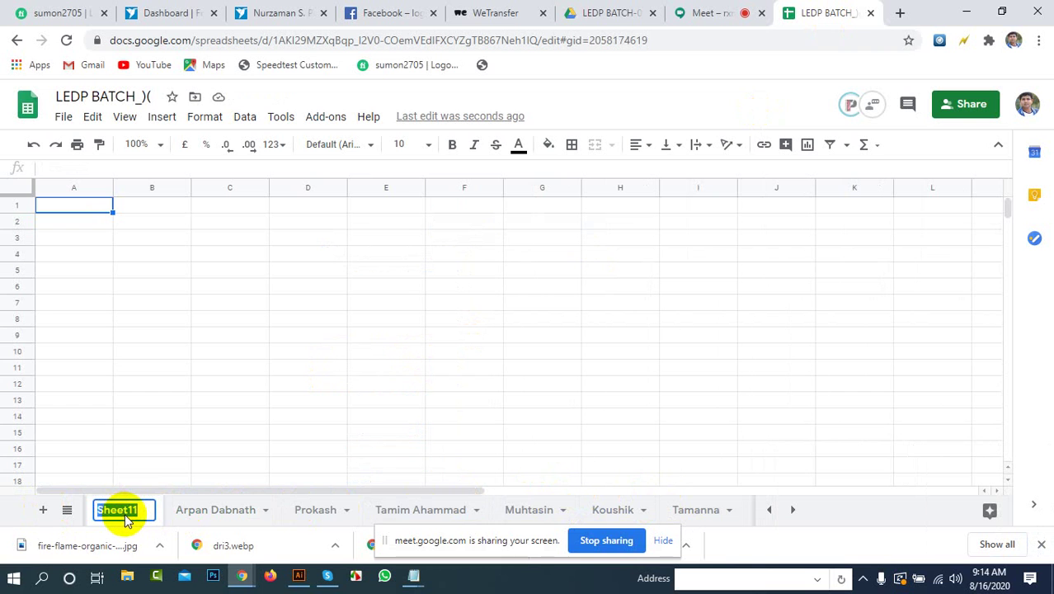
text(S)
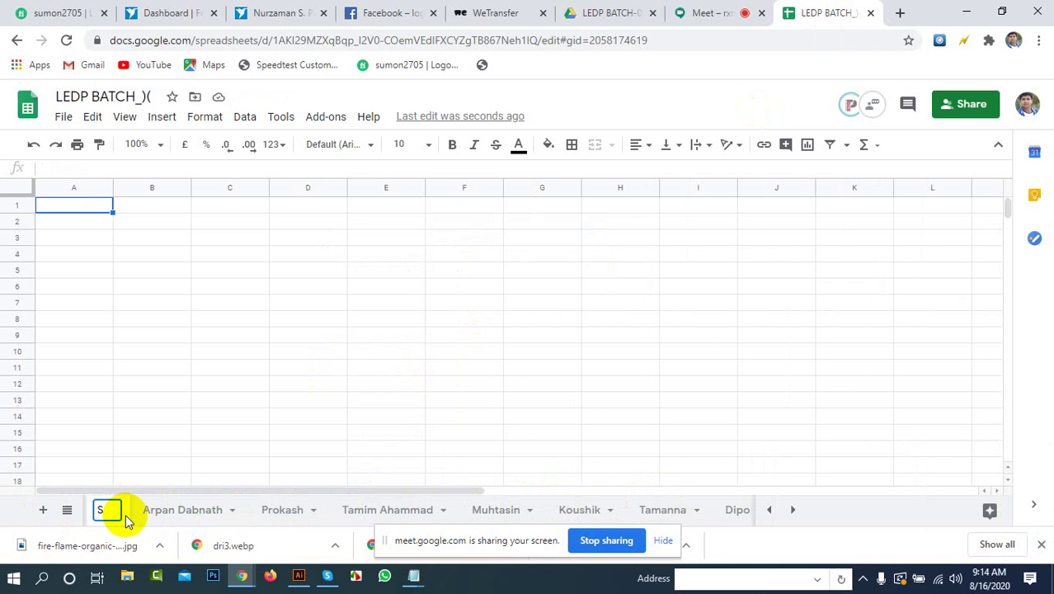
text(HA)
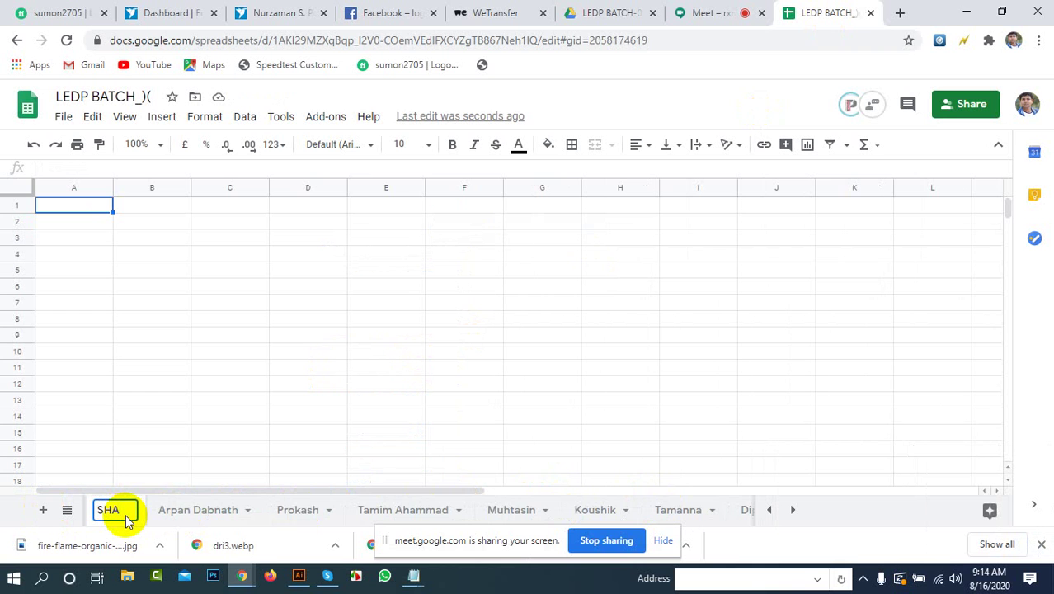
key(BackSpace)
key(BackSpace)
text(h)
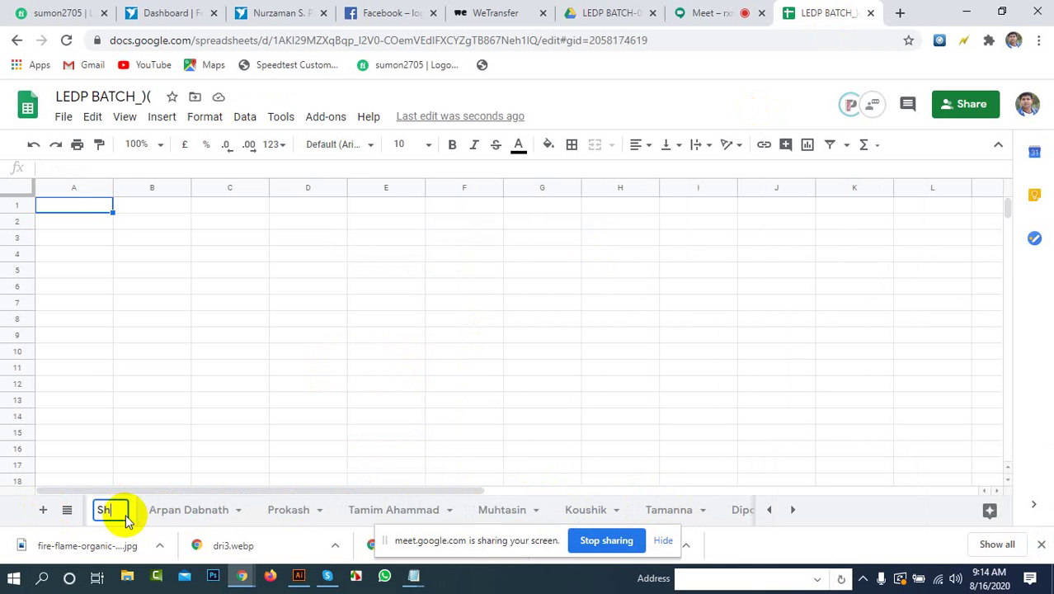
text(aown)
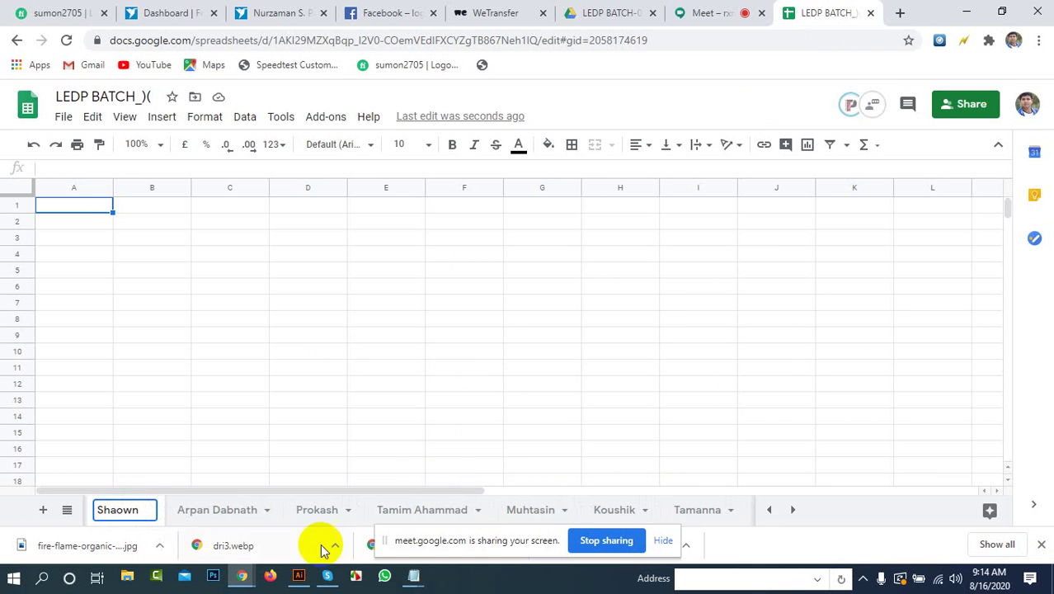
click(825, 518)
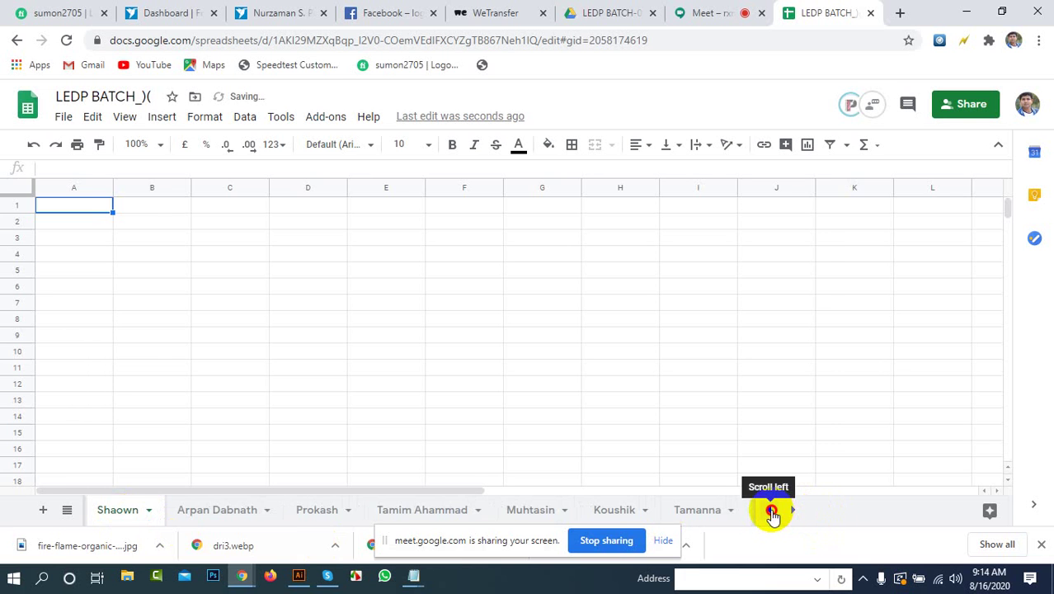
Step: Correct the spelling of the student's name on the newly added sheet
click(772, 511)
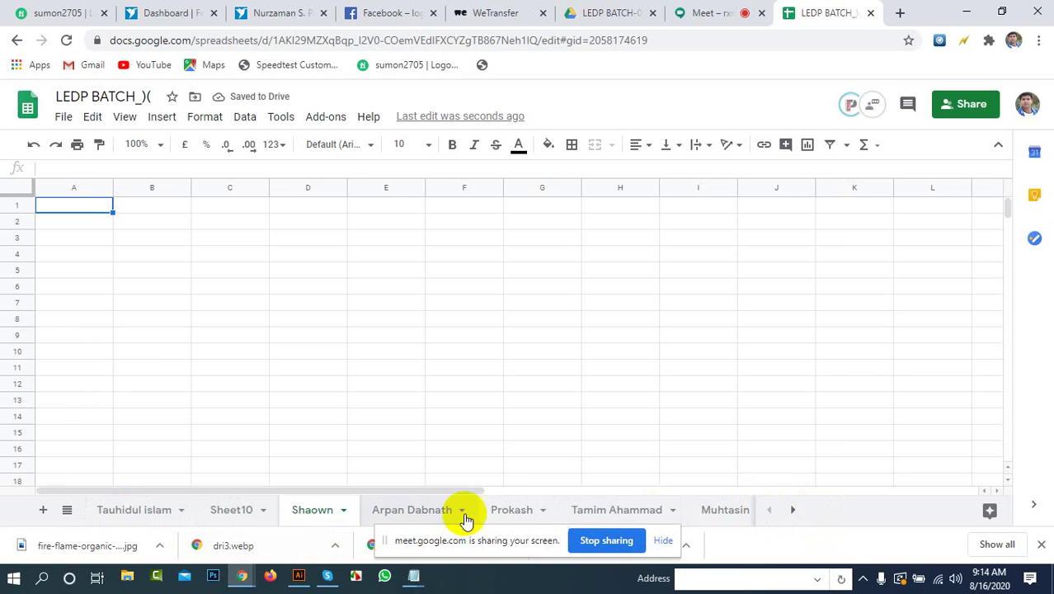
double_click(321, 511)
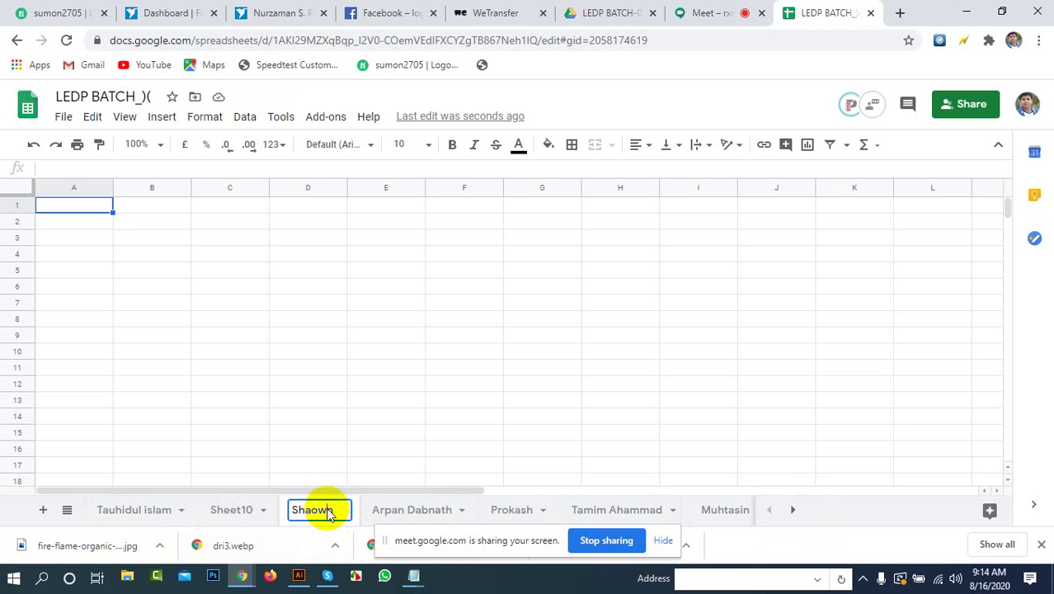
key(BackSpace)
key(BackSpace)
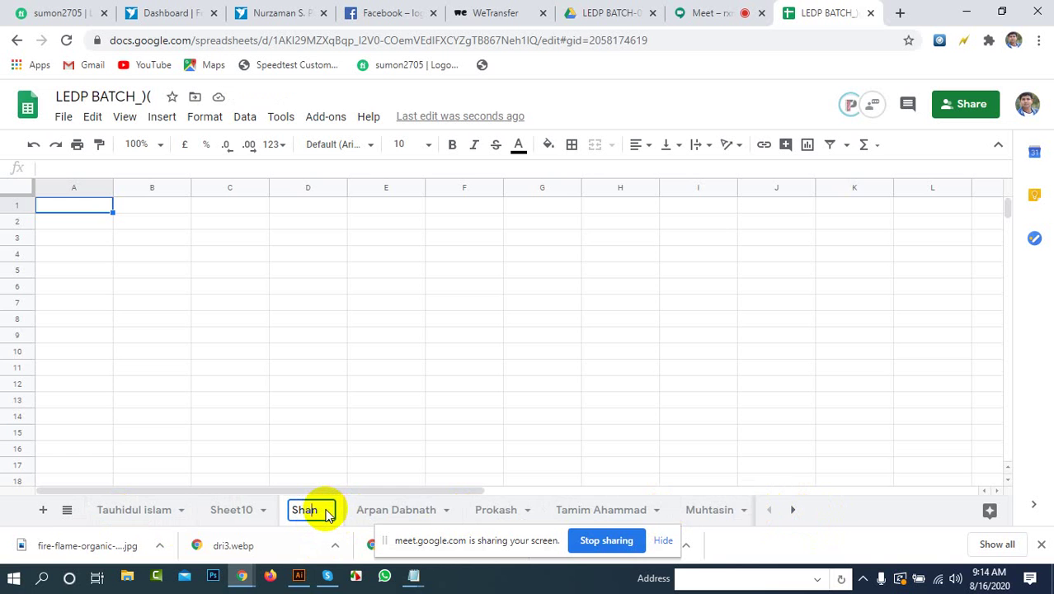
text(w)
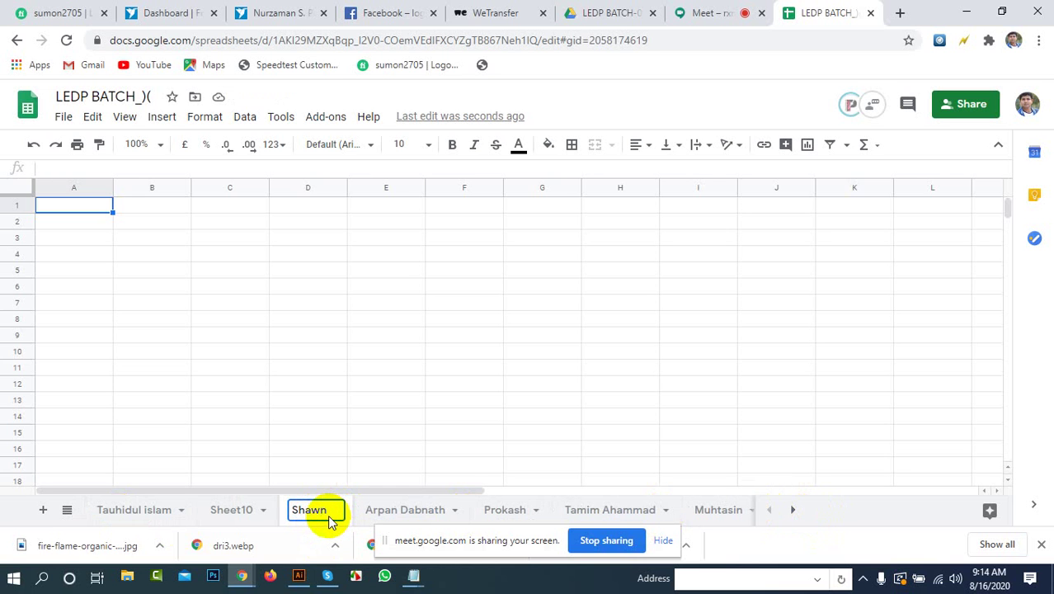
text(a)
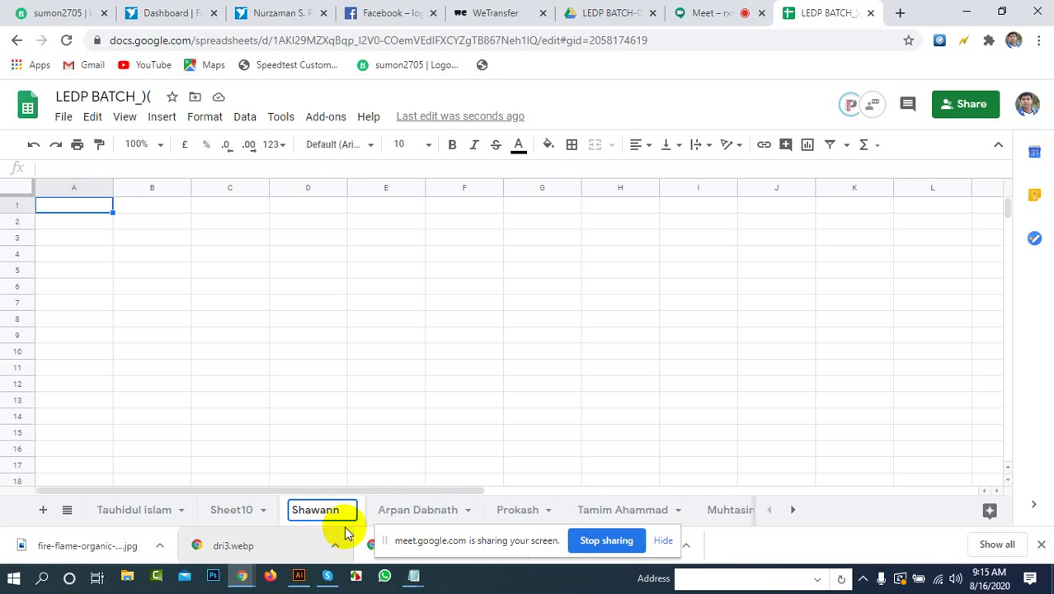
key(BackSpace)
text(o)
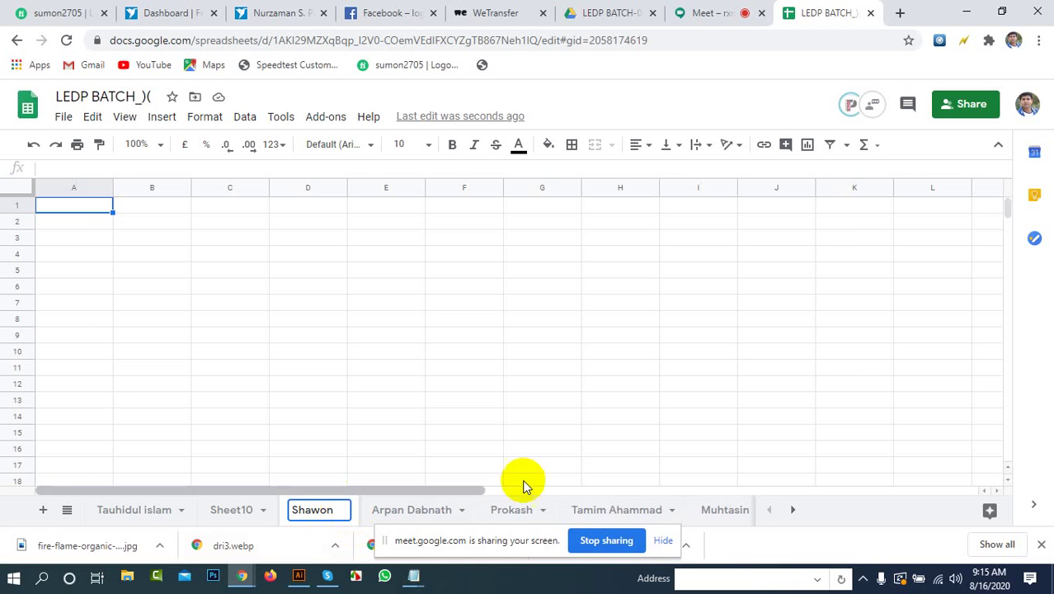
key(Right)
key(Return)
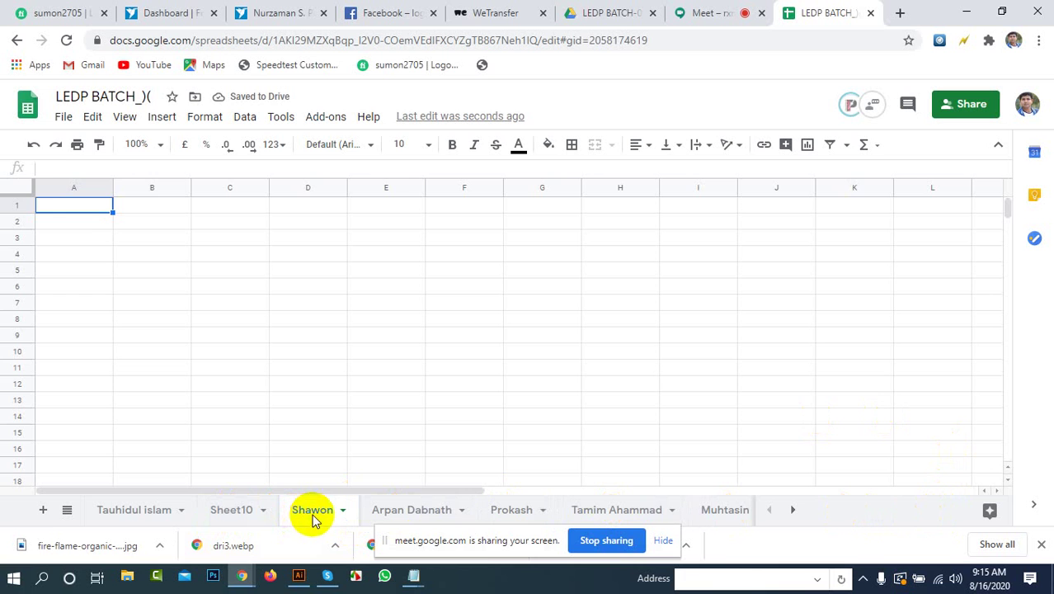
Step: Enter the headings "Contest link" in cell A1 and "Remark" in cell F1 of the student's sheet
double_click(66, 205)
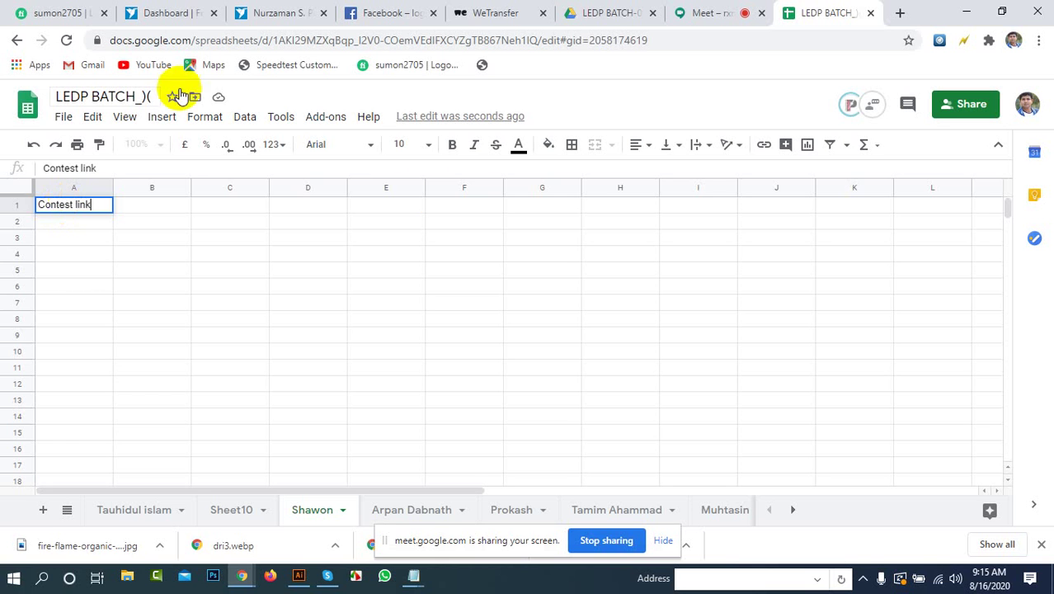
click(463, 206)
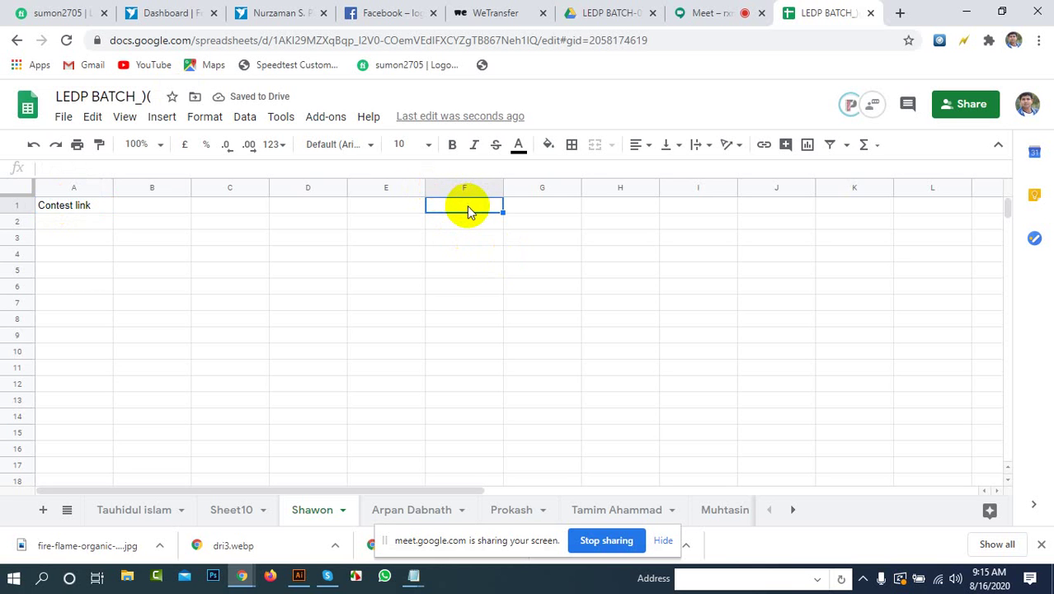
double_click(467, 207)
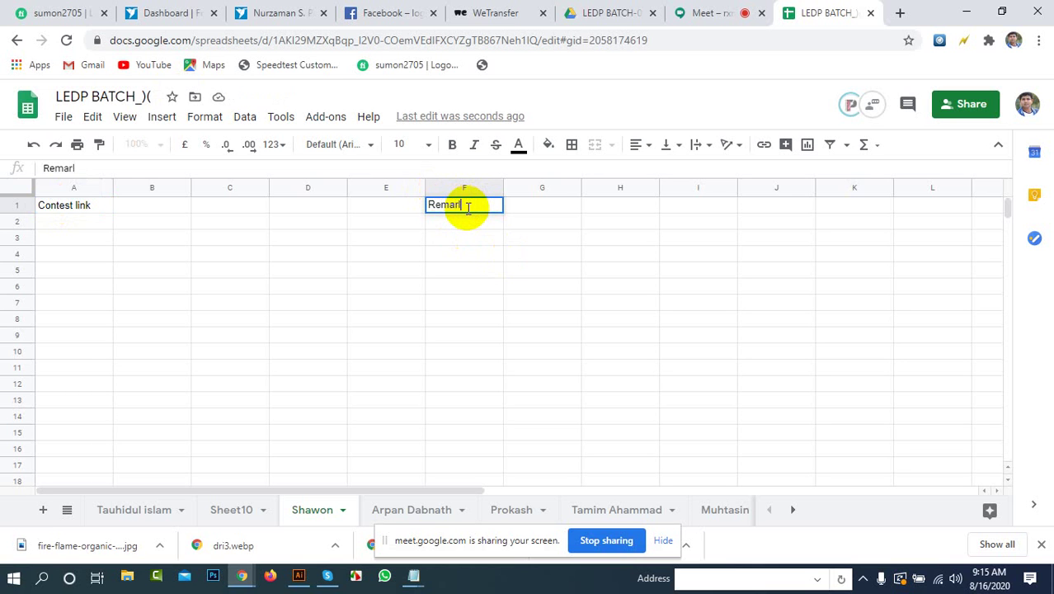
text(Remark)
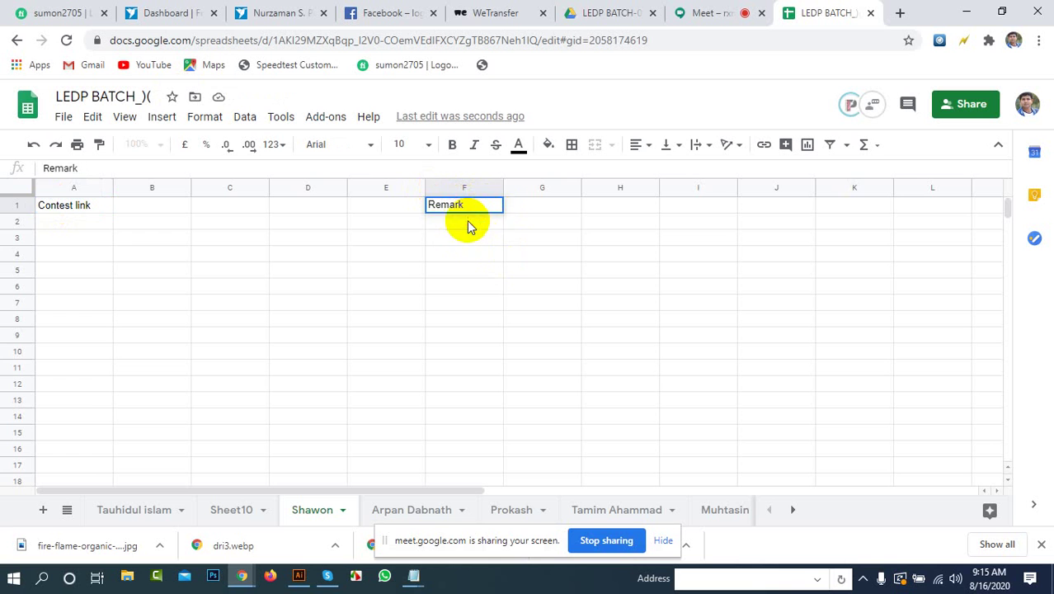
key(Return)
click(470, 213)
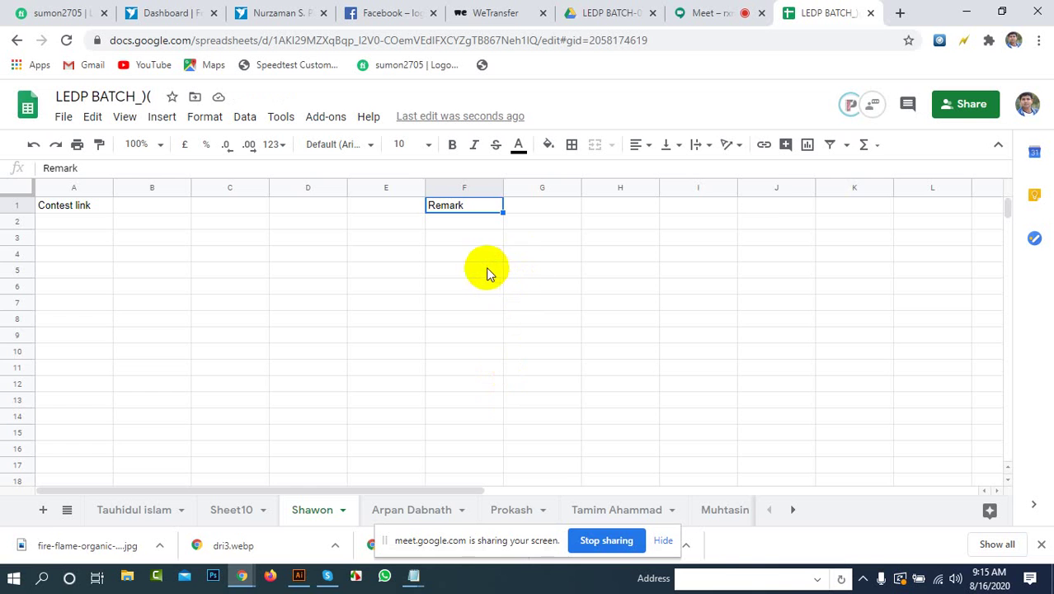
Step: Open the spreadsheet's collaborator chat and switch to the empty Sheet10
click(872, 104)
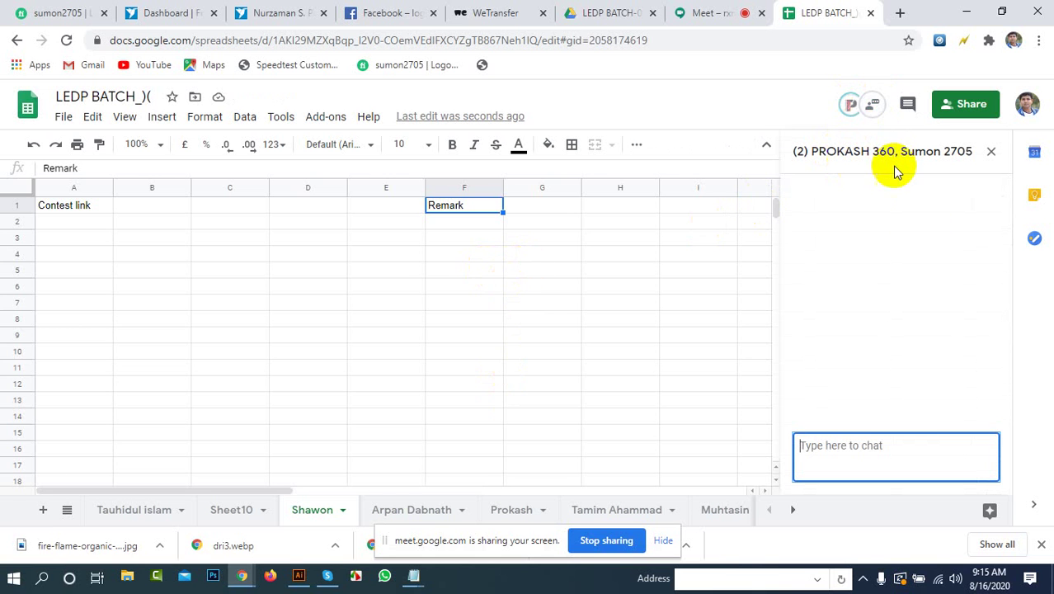
click(712, 91)
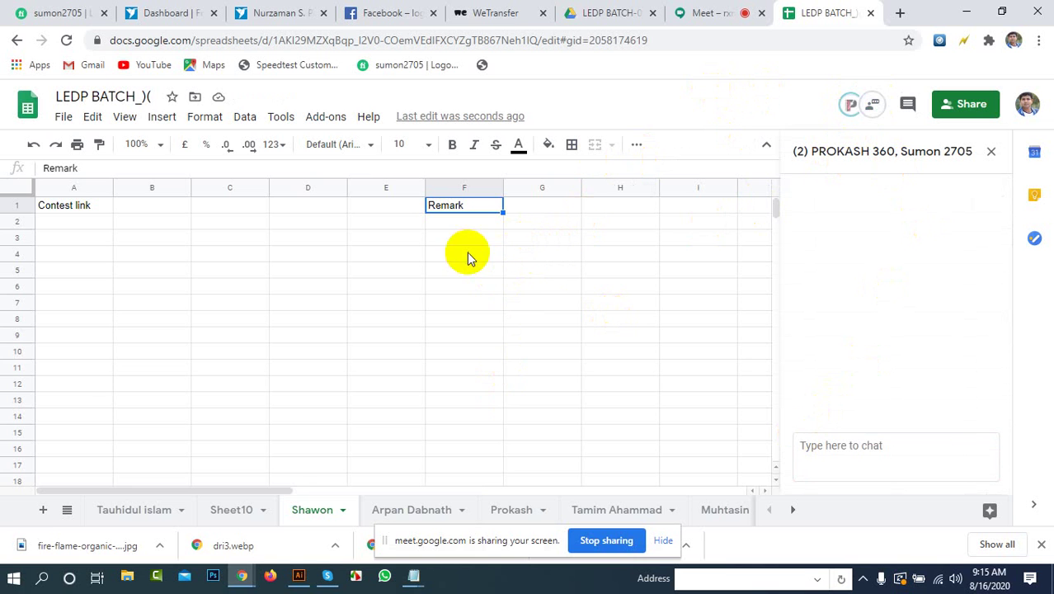
click(224, 511)
mouse_move(239, 574)
click(206, 528)
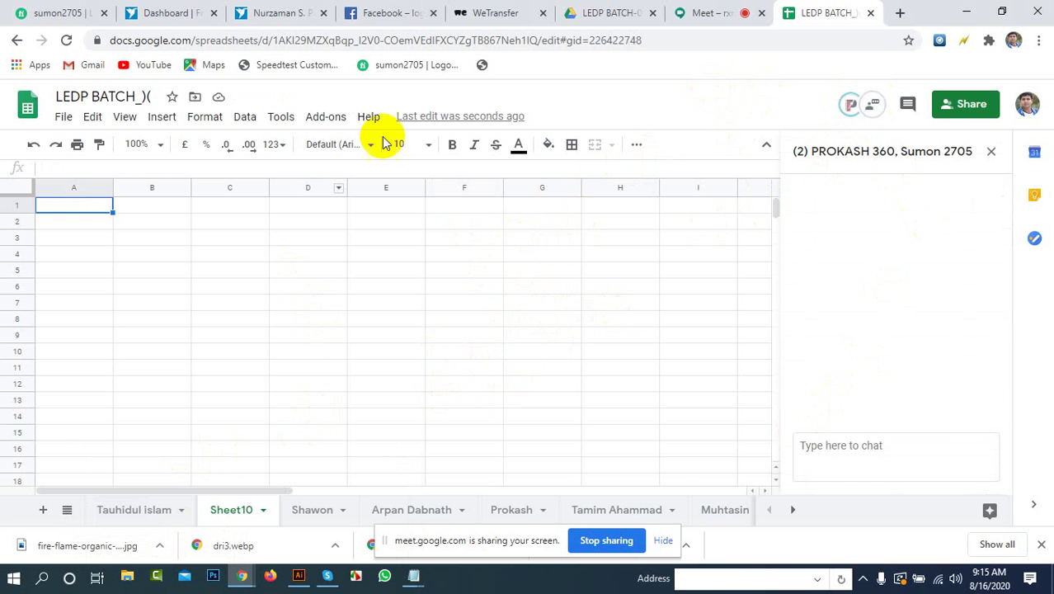
Step: Switch to the Google Meet call and look through the meeting's participant list
click(707, 12)
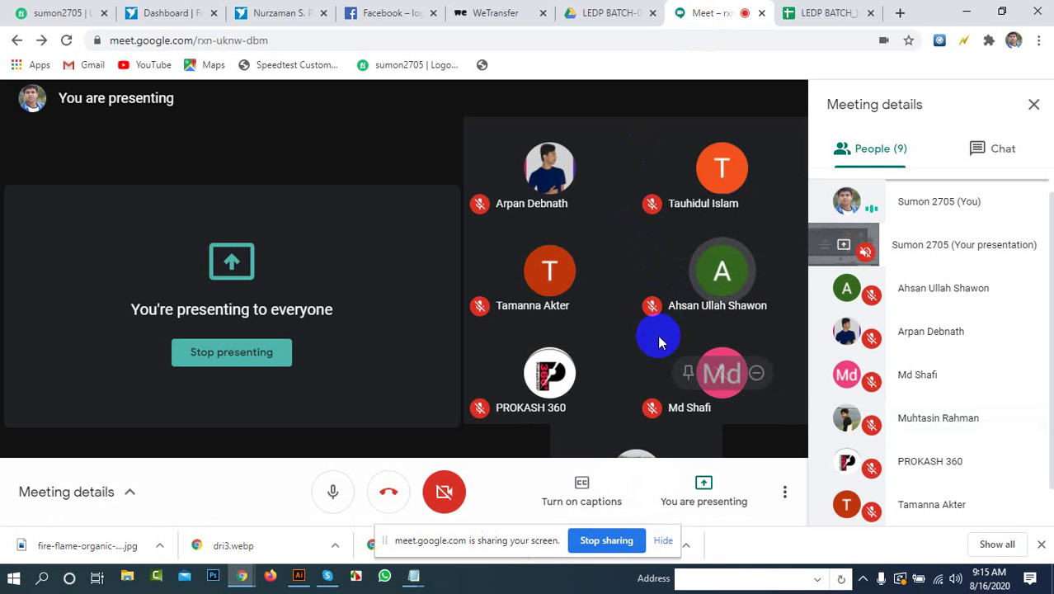
scroll(945, 368, down, 1)
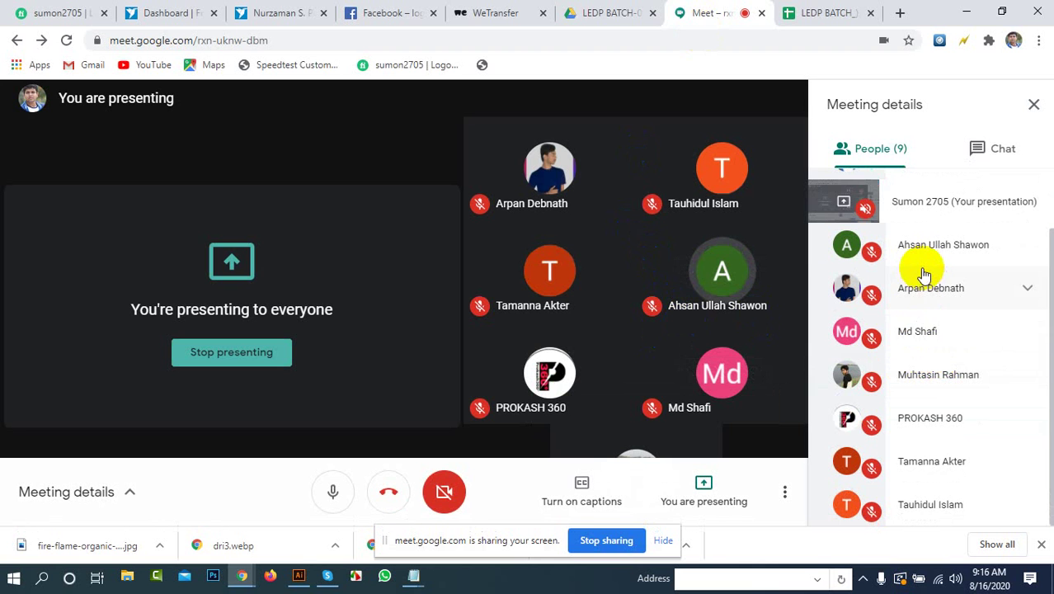
scroll(922, 273, up, 1)
scroll(922, 273, down, 1)
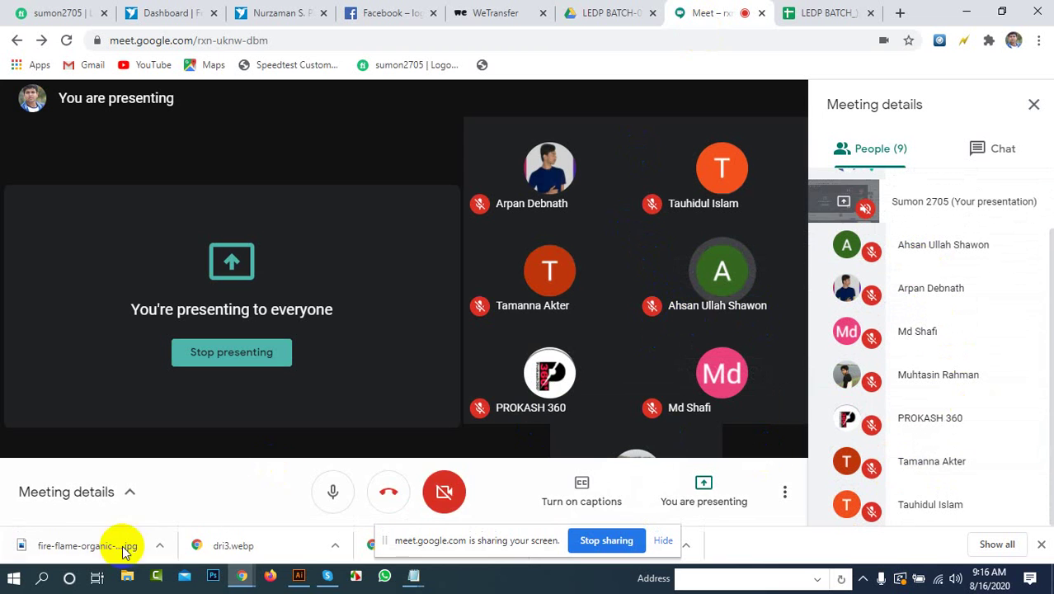
mouse_move(409, 581)
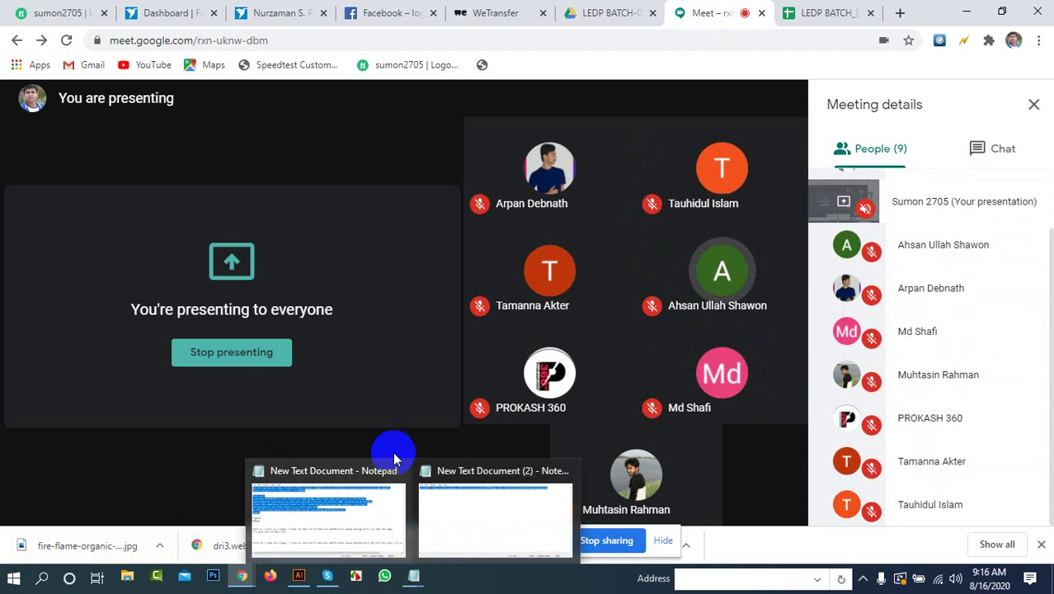
mouse_move(576, 316)
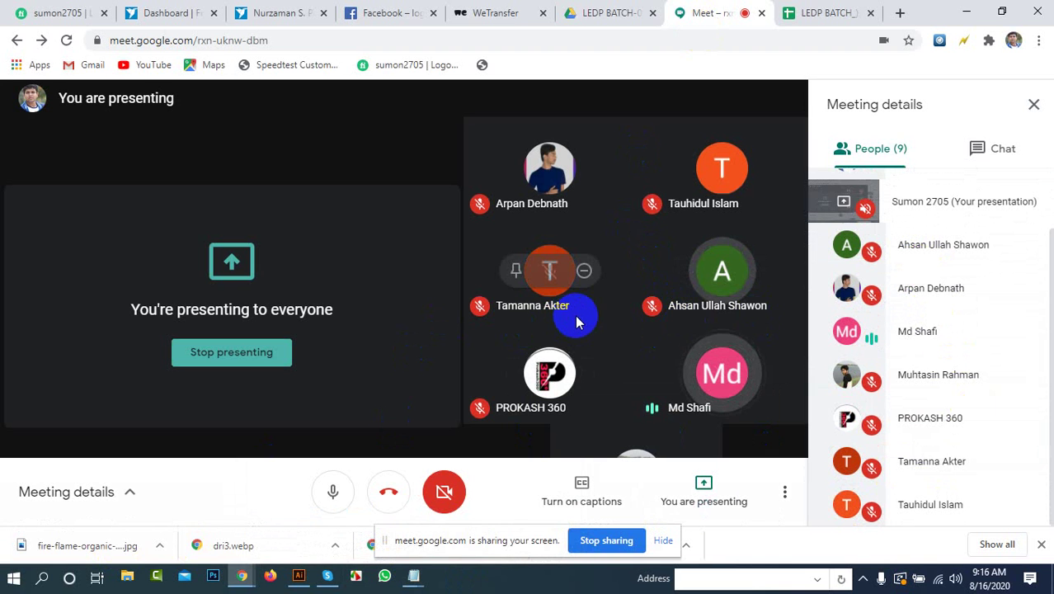
mouse_move(548, 369)
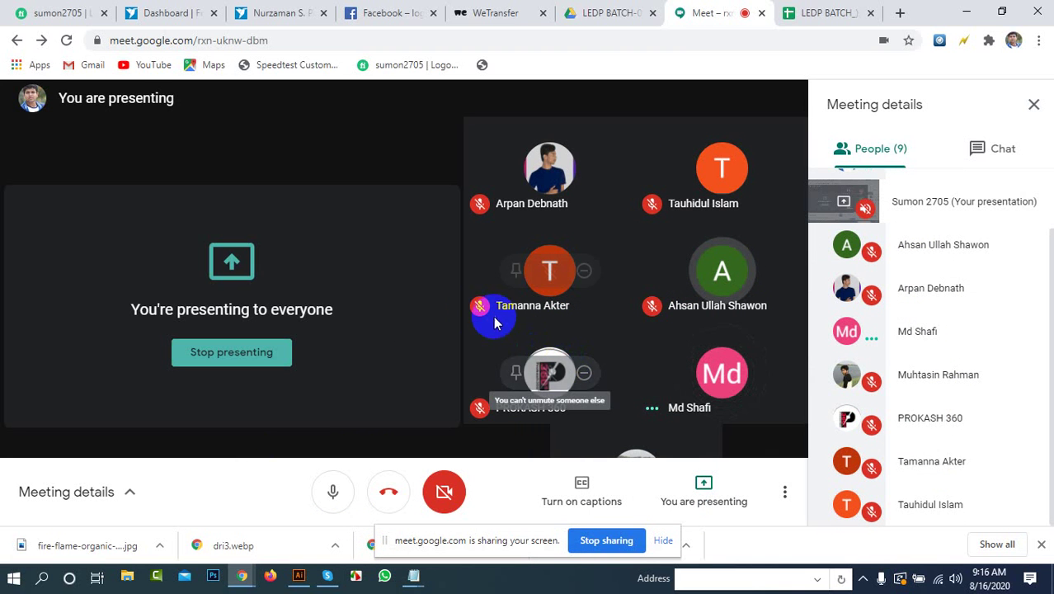
mouse_move(480, 309)
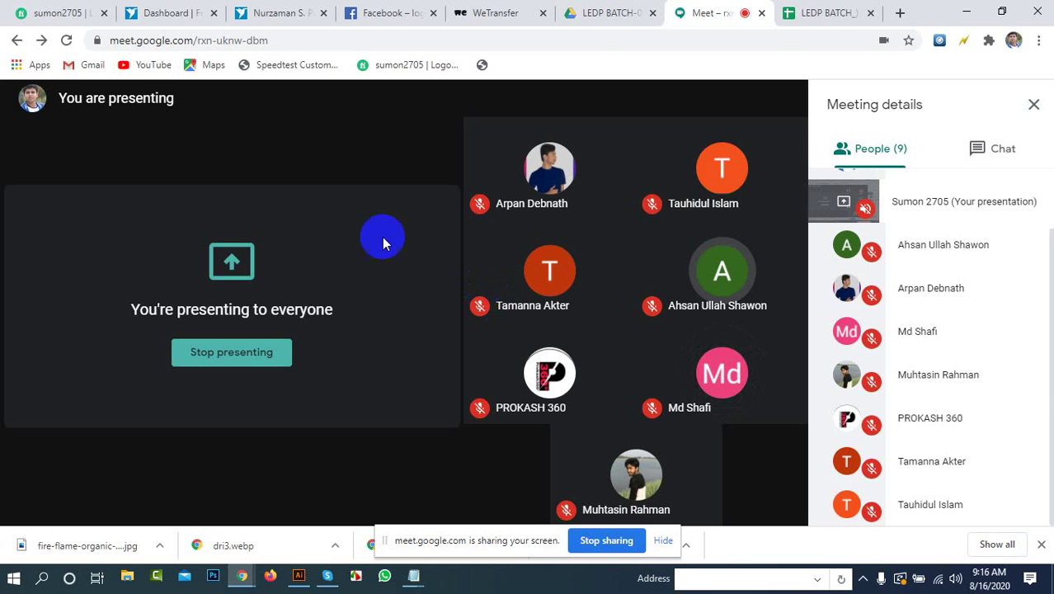
Step: Minimize Chrome, open the 2ledp-module graphic design PDF from the desktop and examine the Days 8-19 row on page 9
click(963, 12)
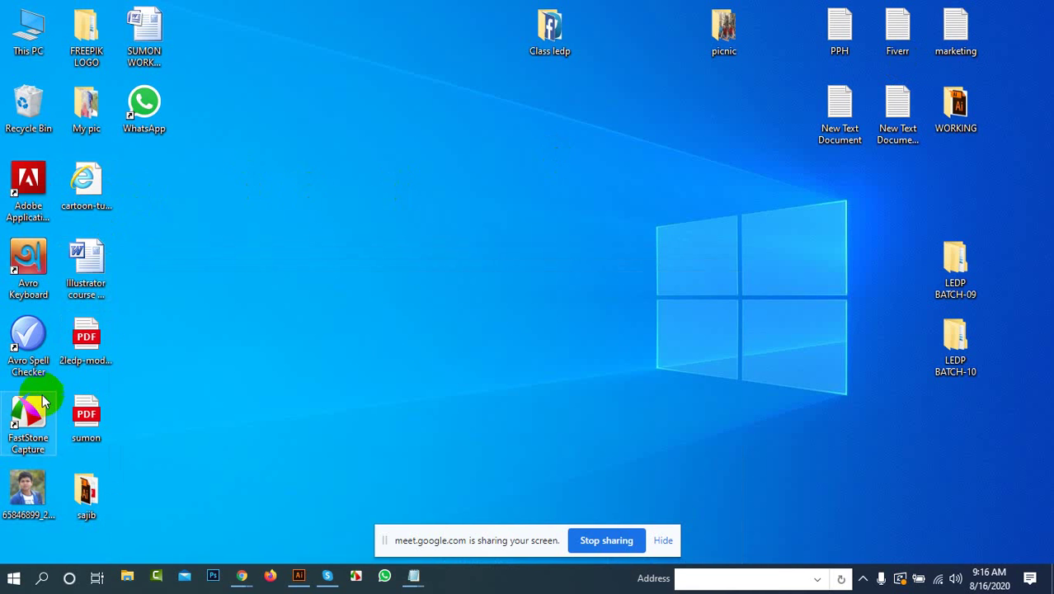
double_click(85, 334)
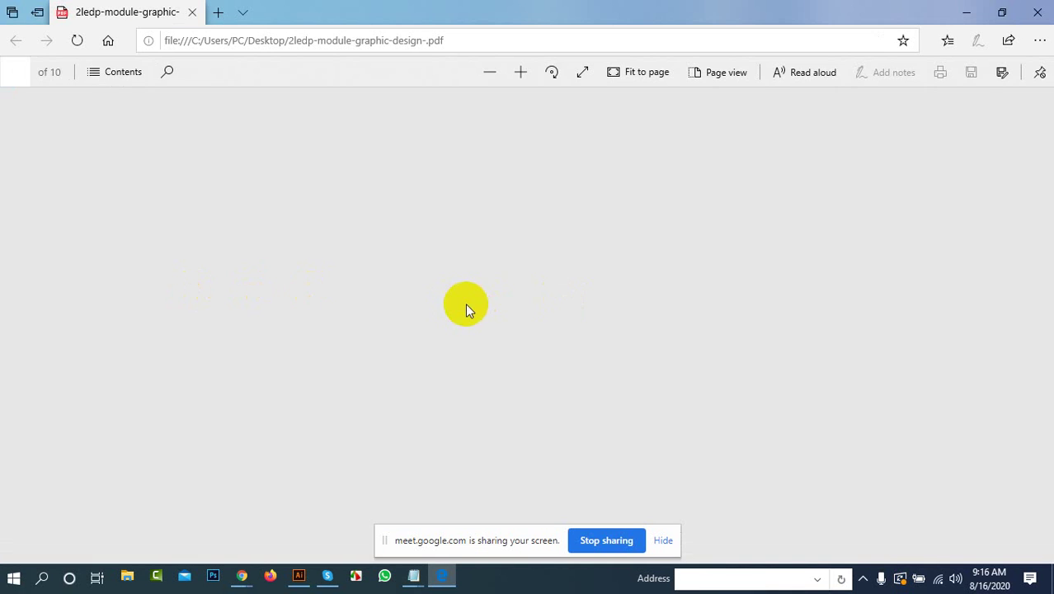
scroll(465, 302, down, 10)
scroll(471, 306, down, 20)
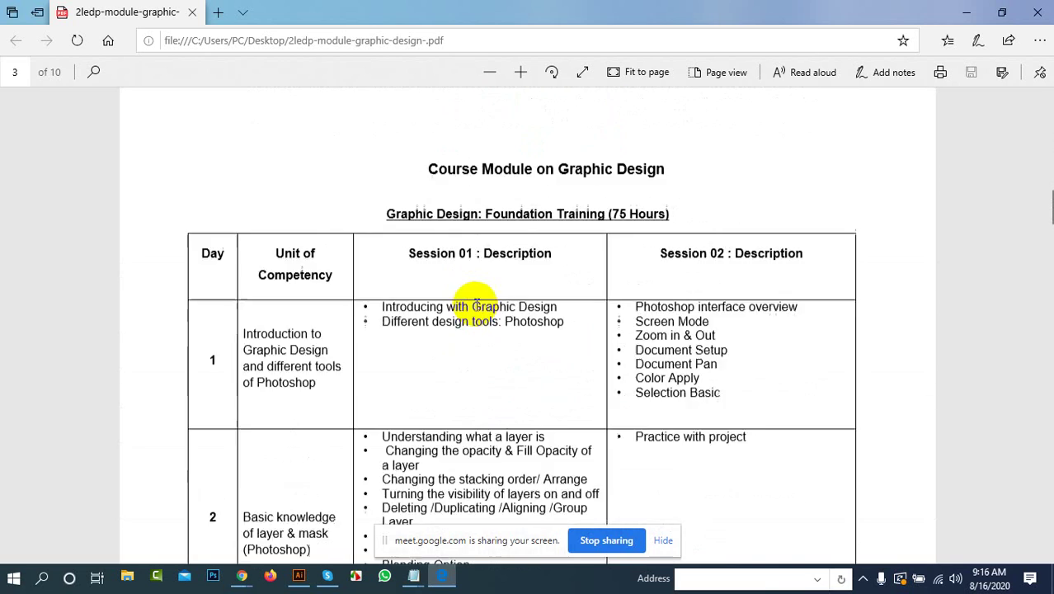
scroll(488, 327, down, 20)
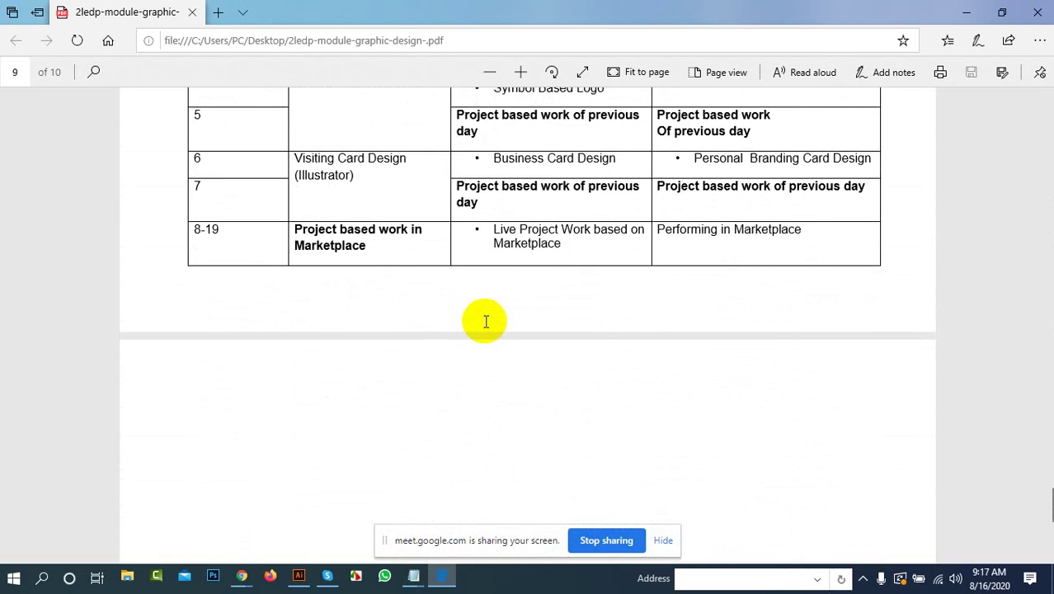
scroll(486, 321, up, 1)
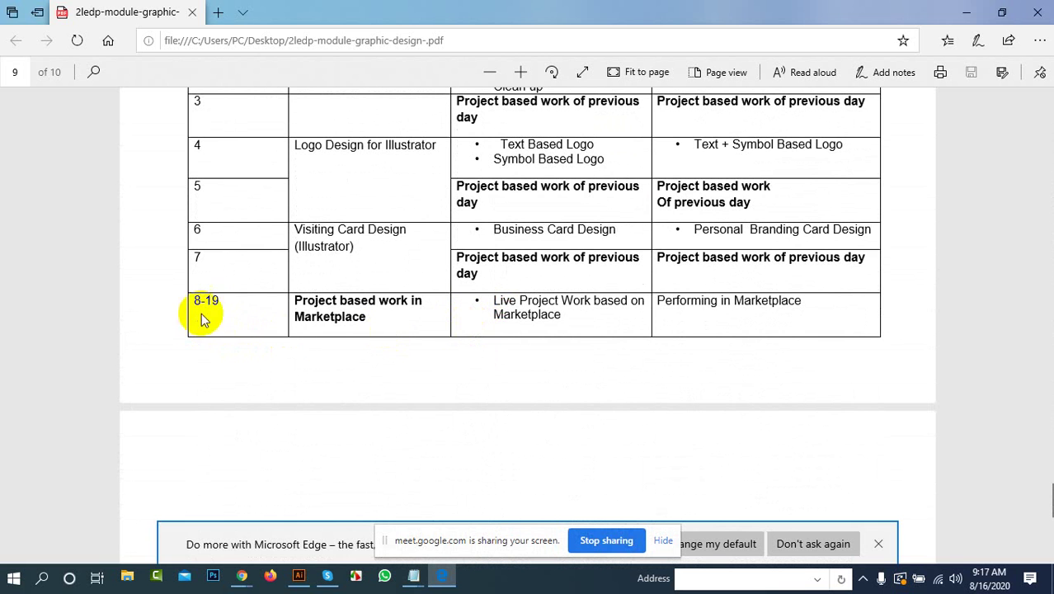
drag(378, 303, 405, 317)
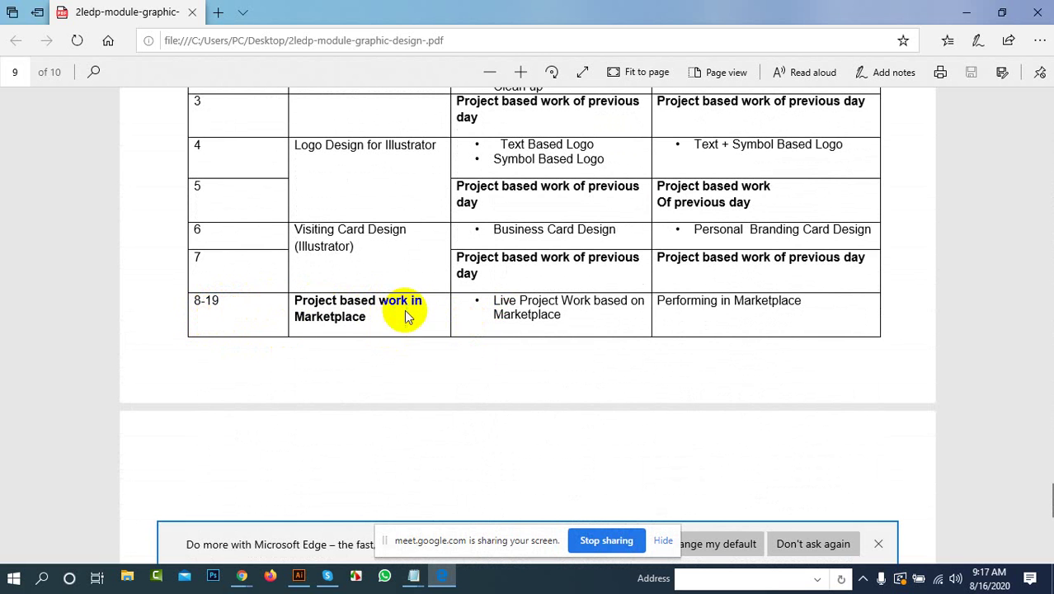